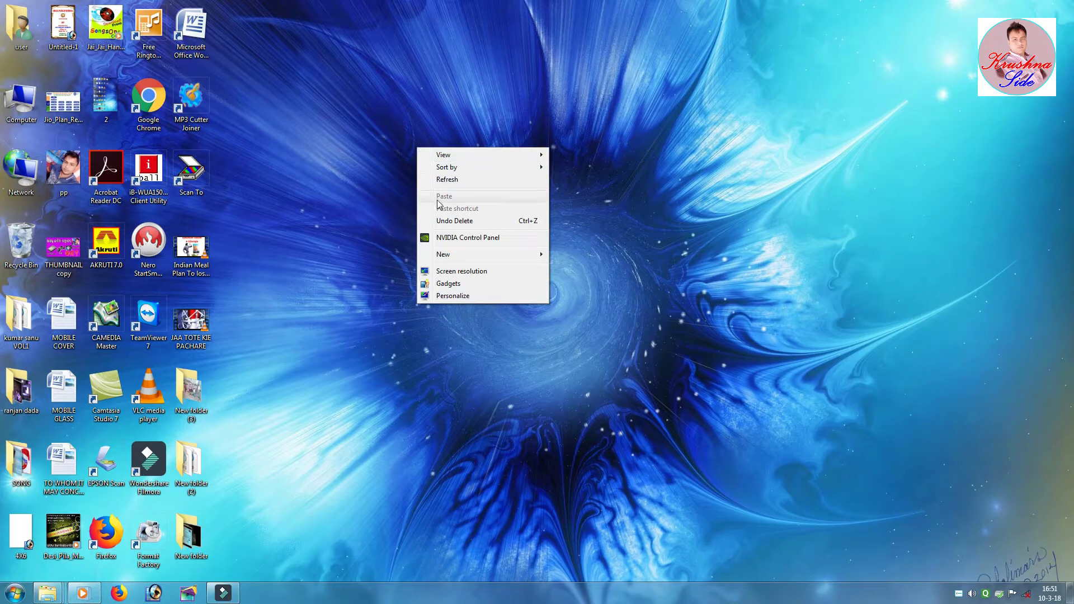
- Create a new folder on the desktop and keep its default name
mouse_move(441, 258)
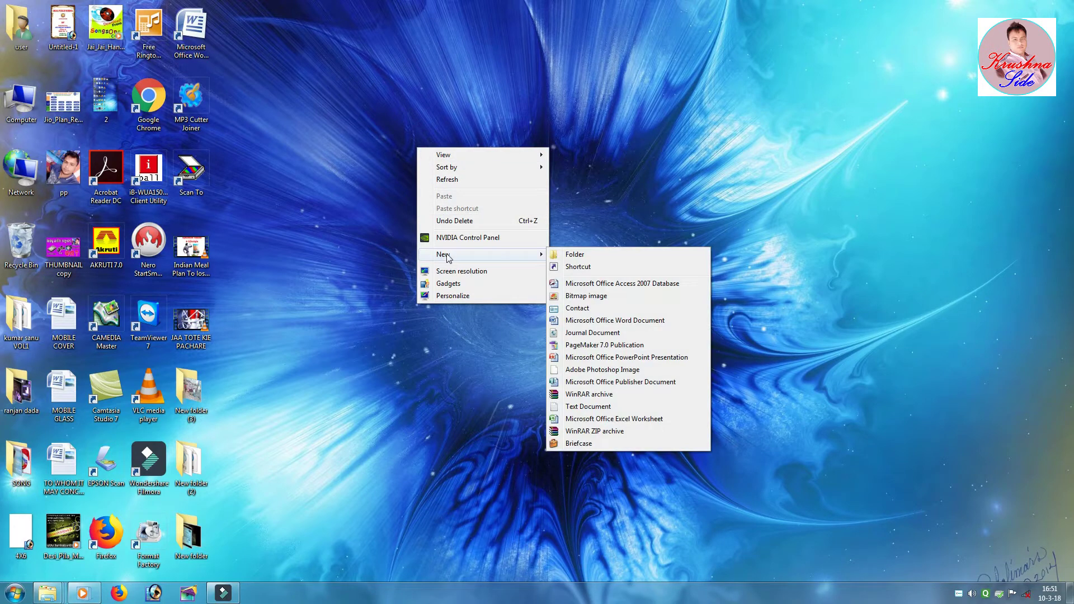
left_click(575, 255)
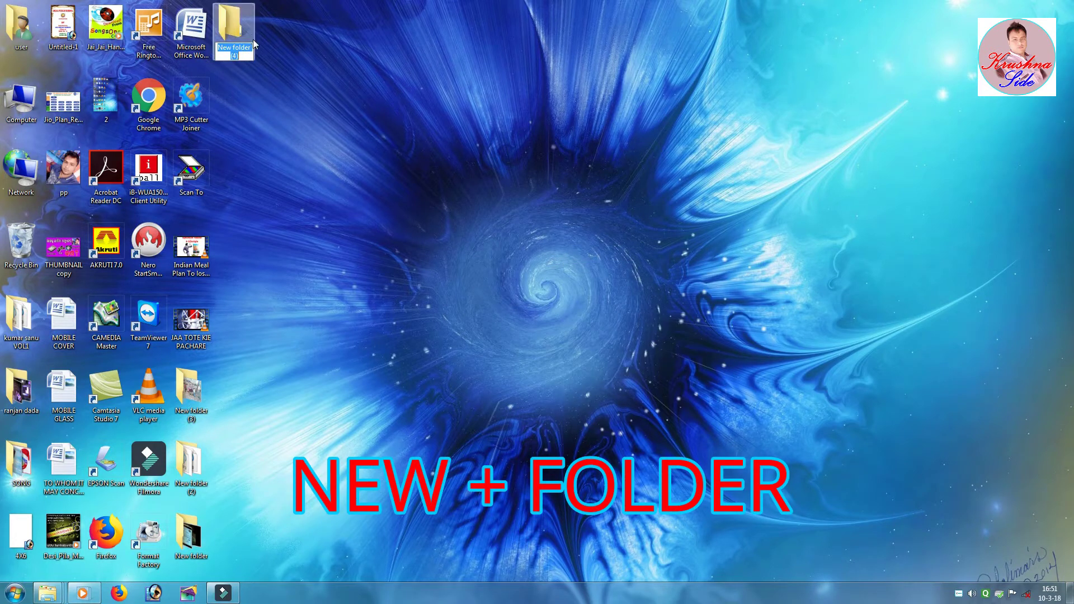
left_click(258, 80)
right_click(393, 89)
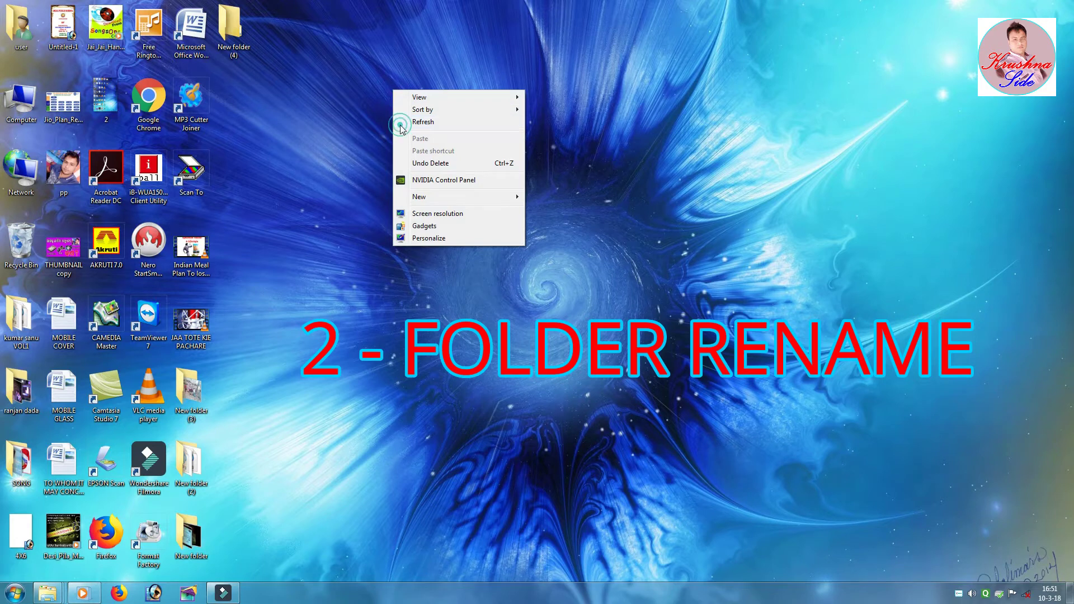
left_click(383, 126)
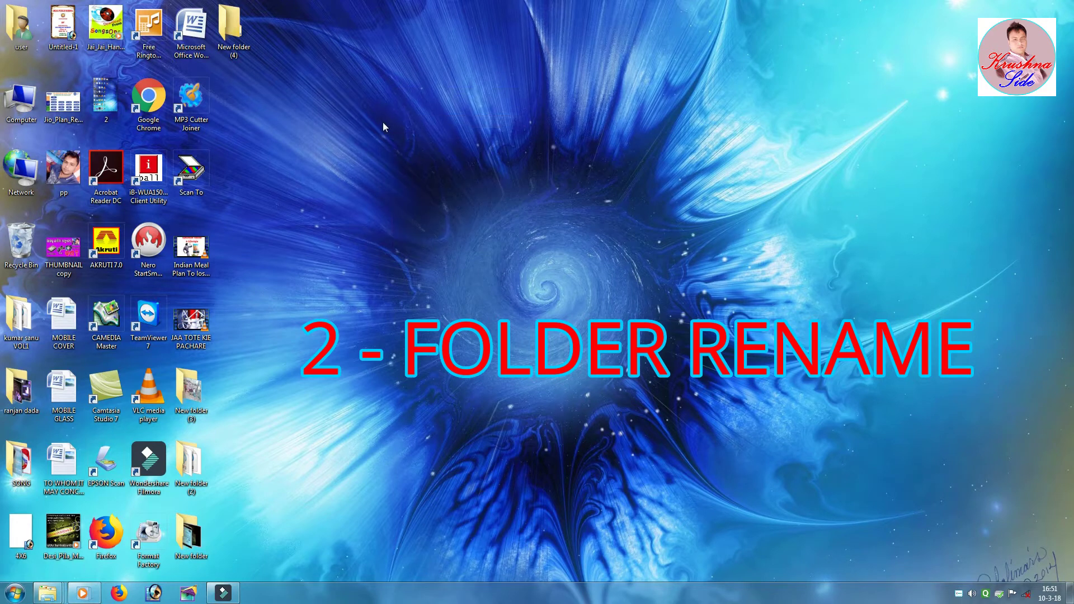
- Rename the new desktop folder as krish and refresh the desktop
left_click(238, 42)
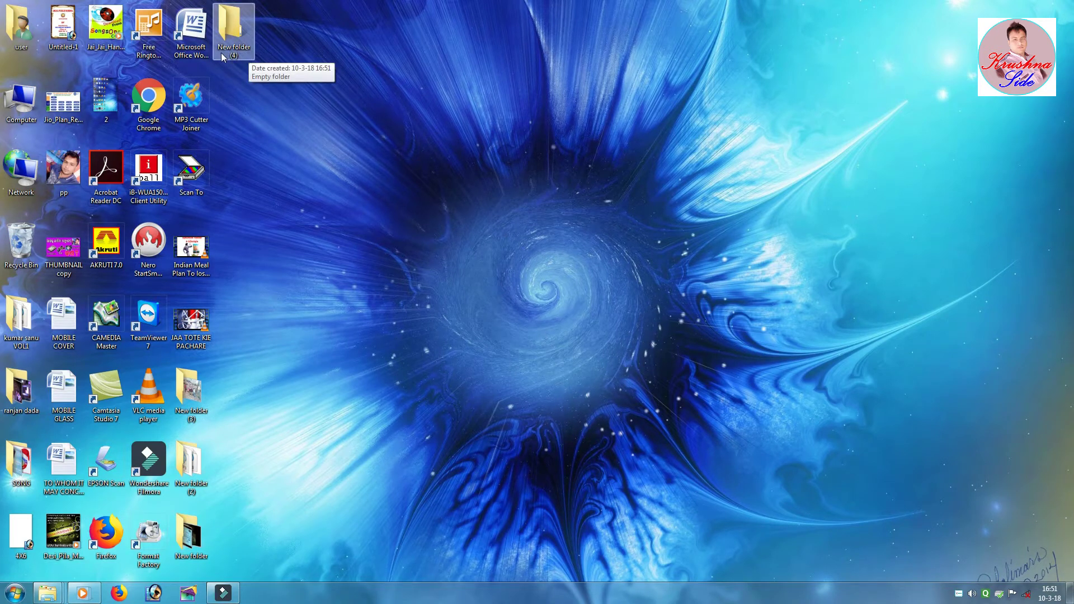
right_click(238, 38)
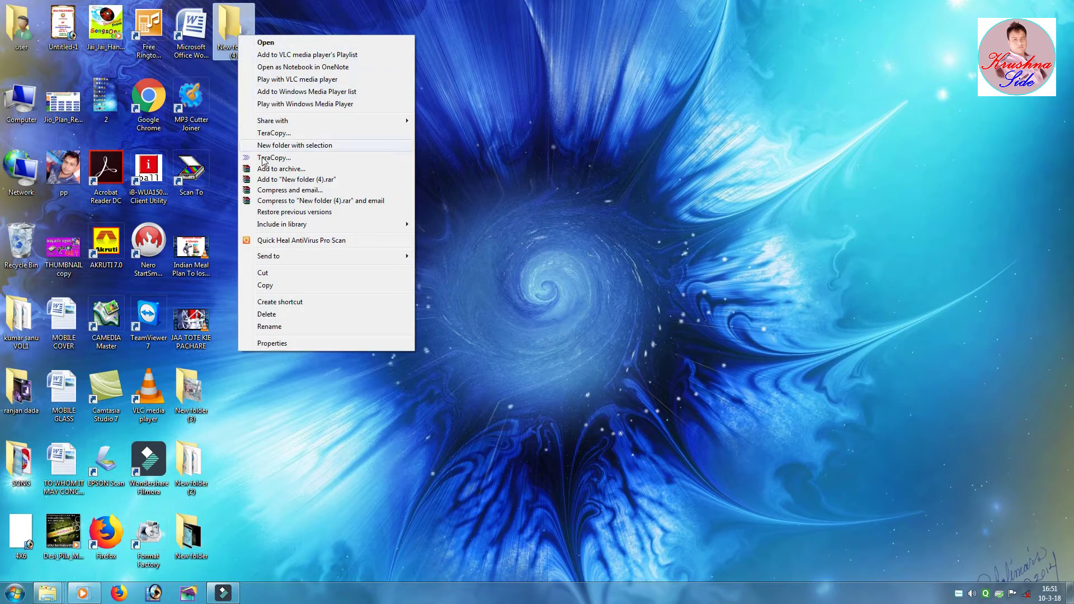
left_click(269, 326)
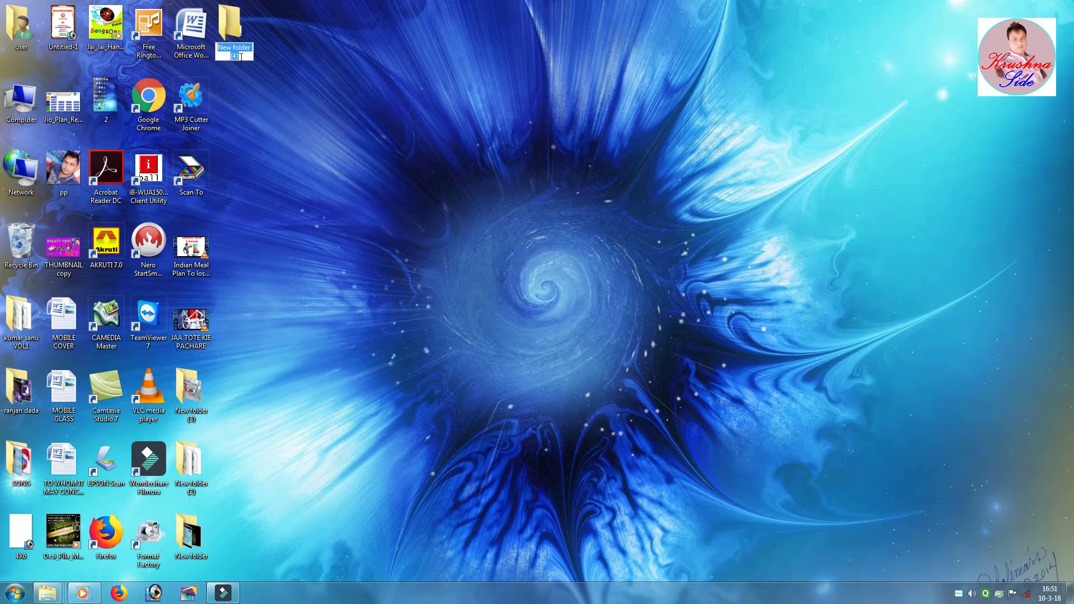
left_click_drag(242, 56, 223, 51)
type("krish")
key("Return")
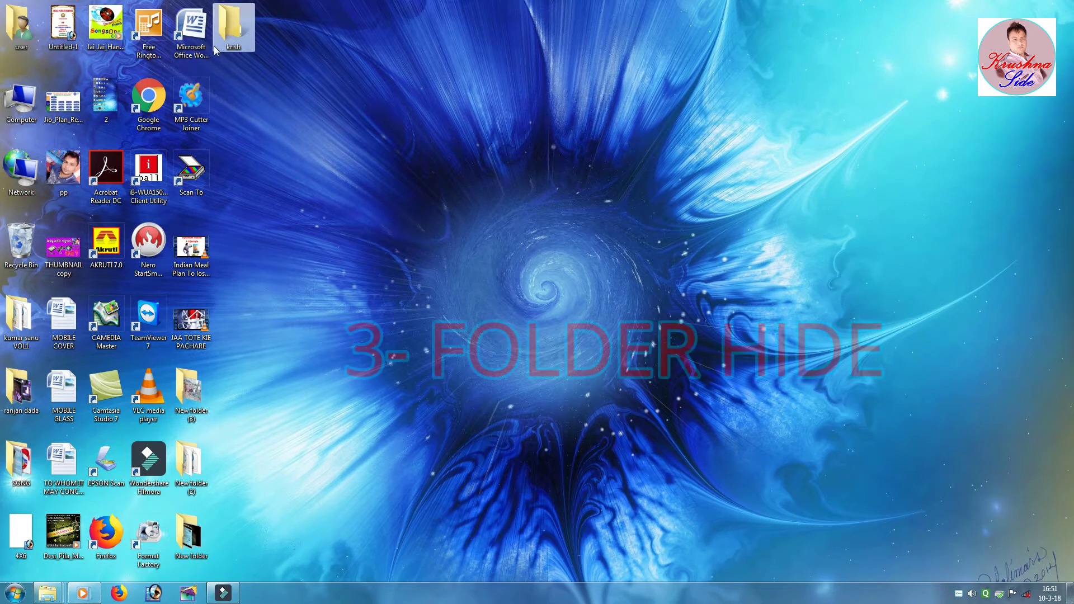
right_click(390, 107)
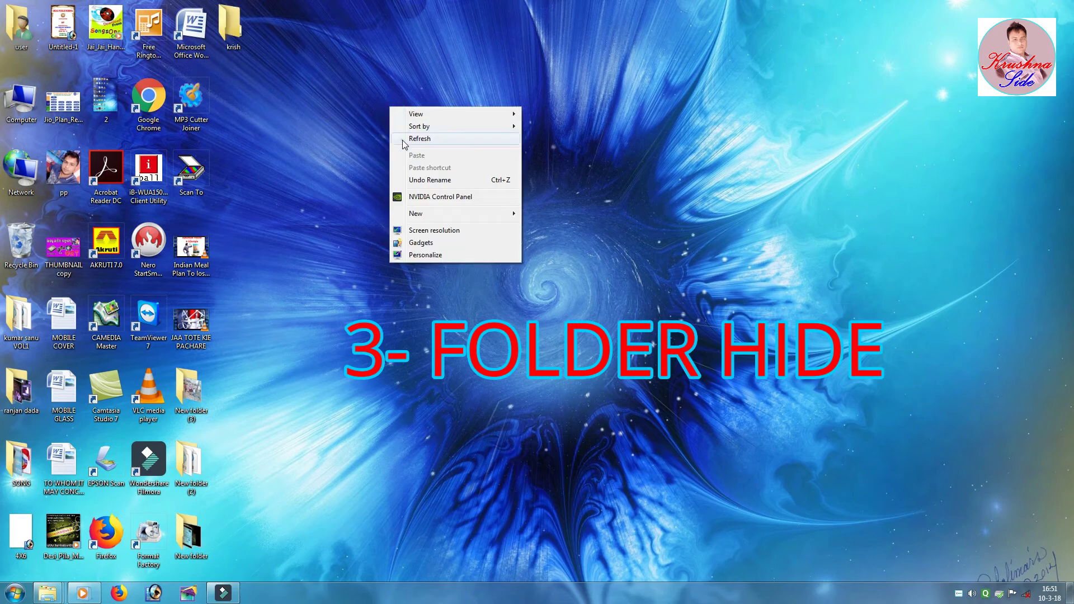
left_click(417, 139)
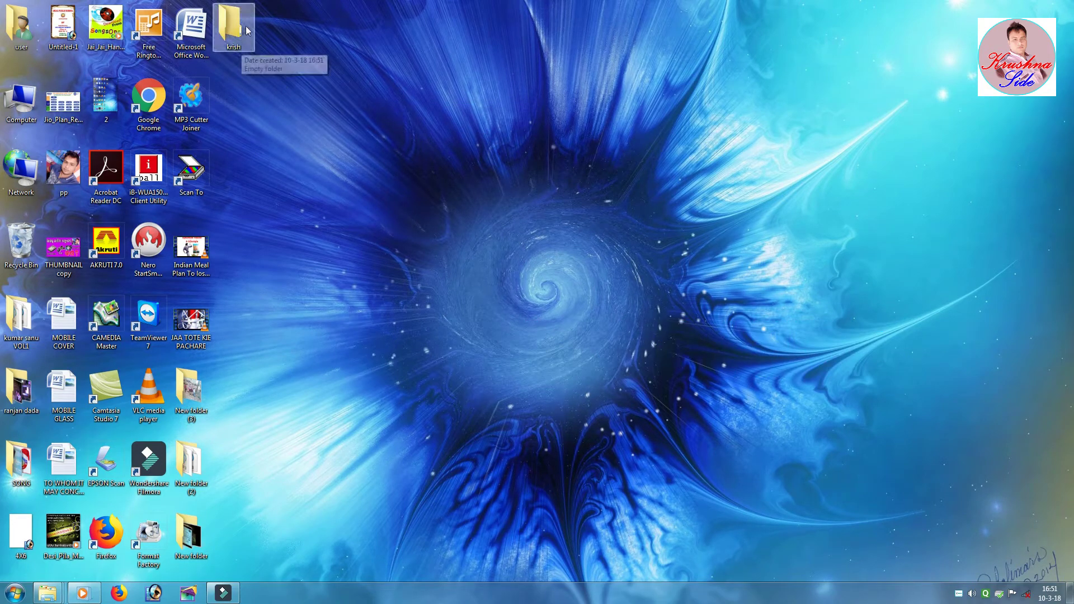
- Move the krish folder directly below the Scan To icon and refresh the desktop
right_click(350, 73)
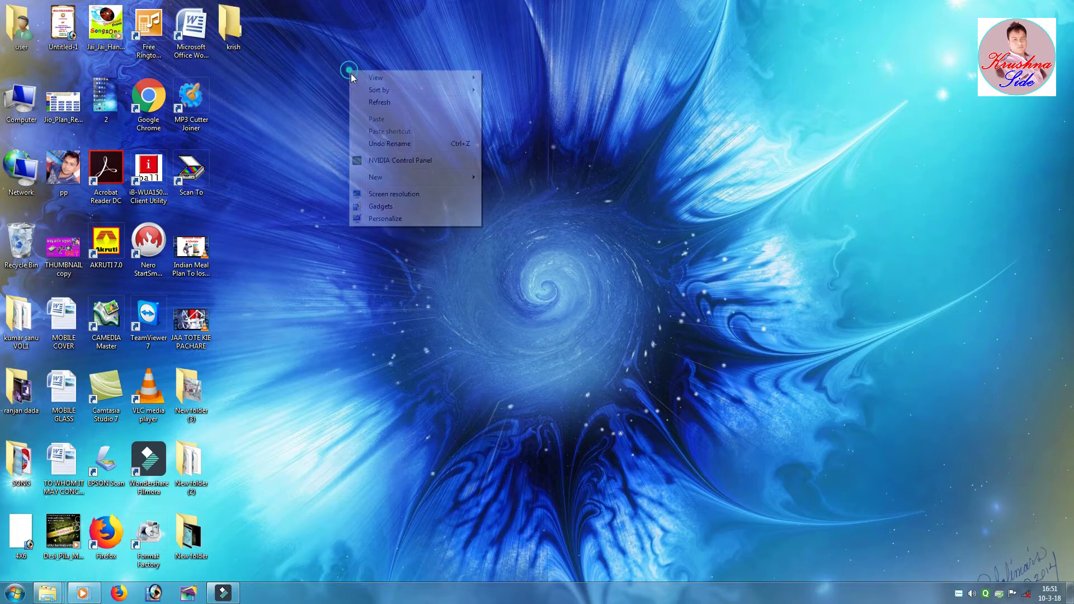
left_click(364, 102)
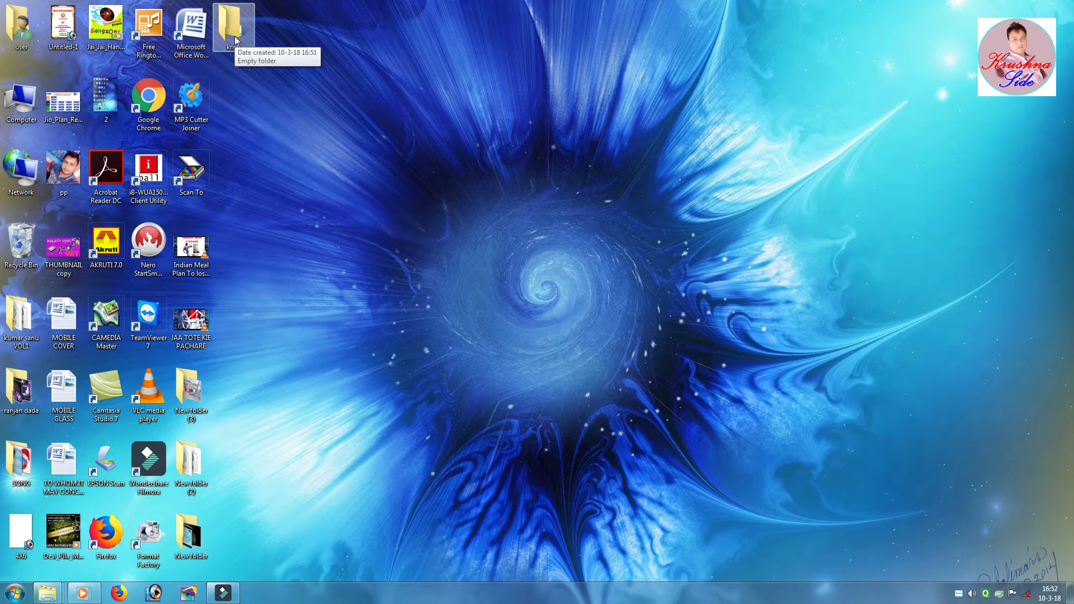
left_click_drag(235, 39, 193, 246)
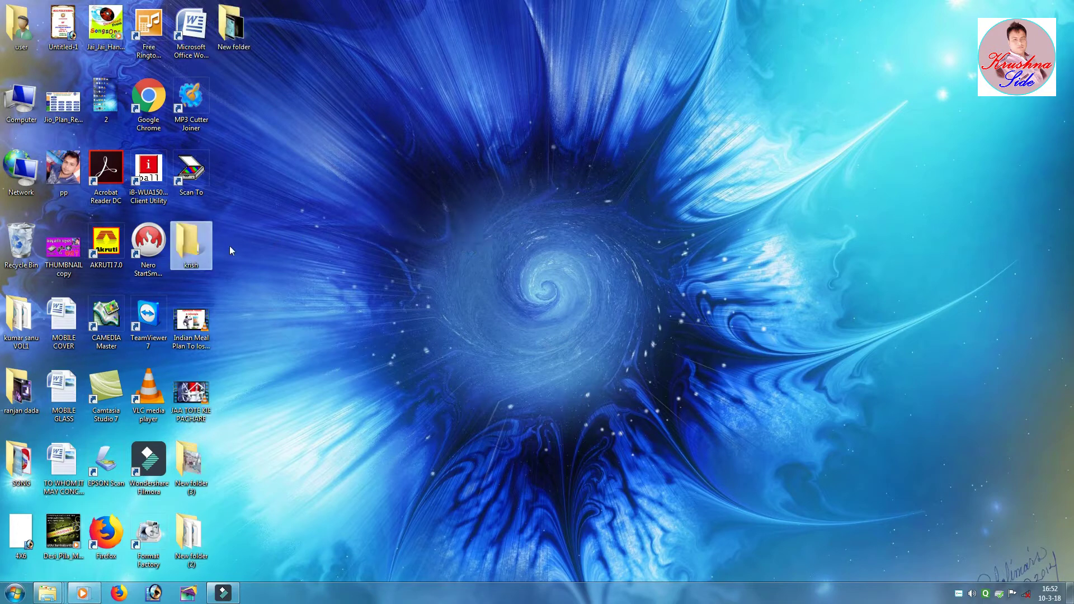
right_click(253, 222)
left_click(263, 253)
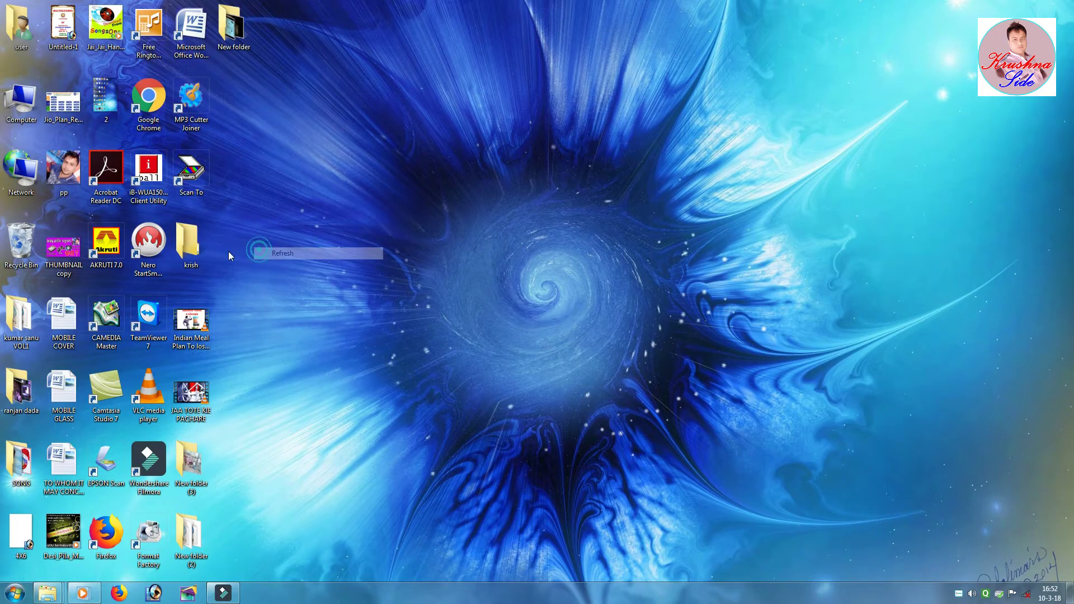
- Turn on the Hidden attribute in the krish folder's properties and apply it
right_click(188, 251)
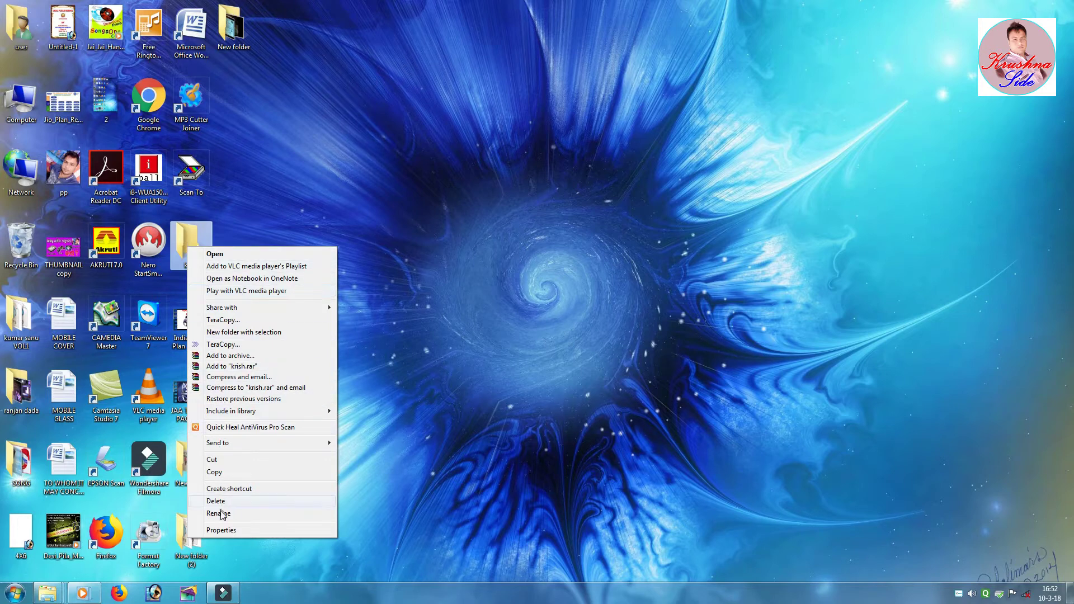
left_click(212, 531)
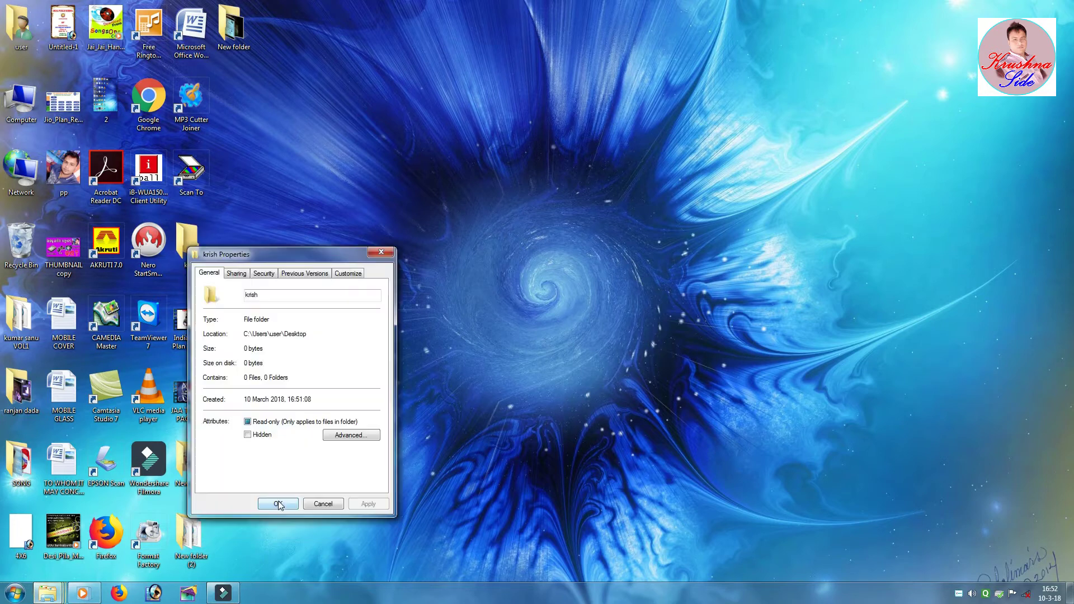
left_click_drag(294, 256, 664, 196)
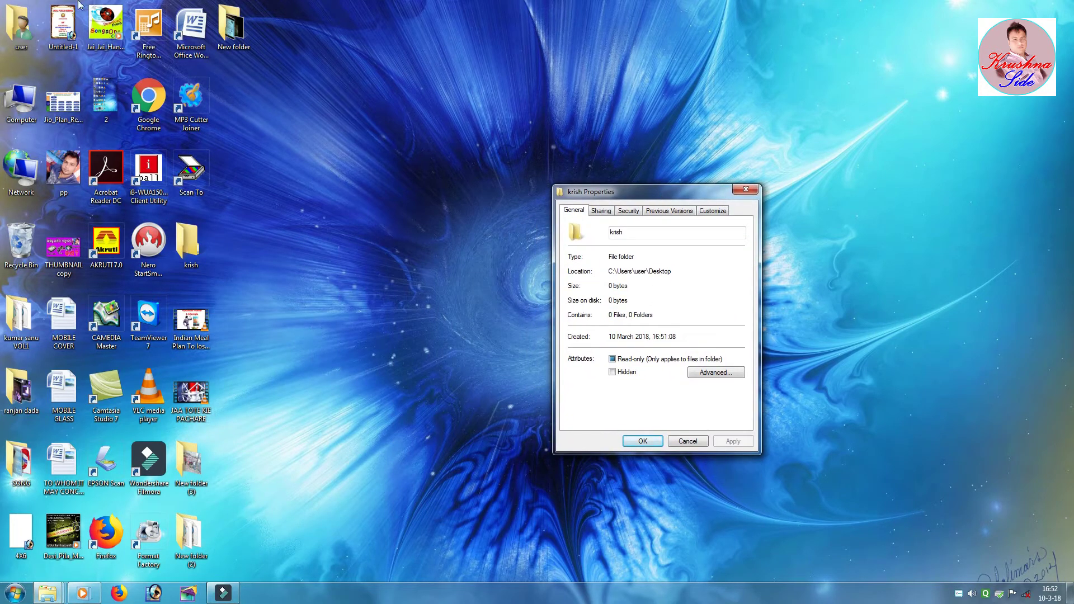
left_click(613, 373)
left_click(728, 442)
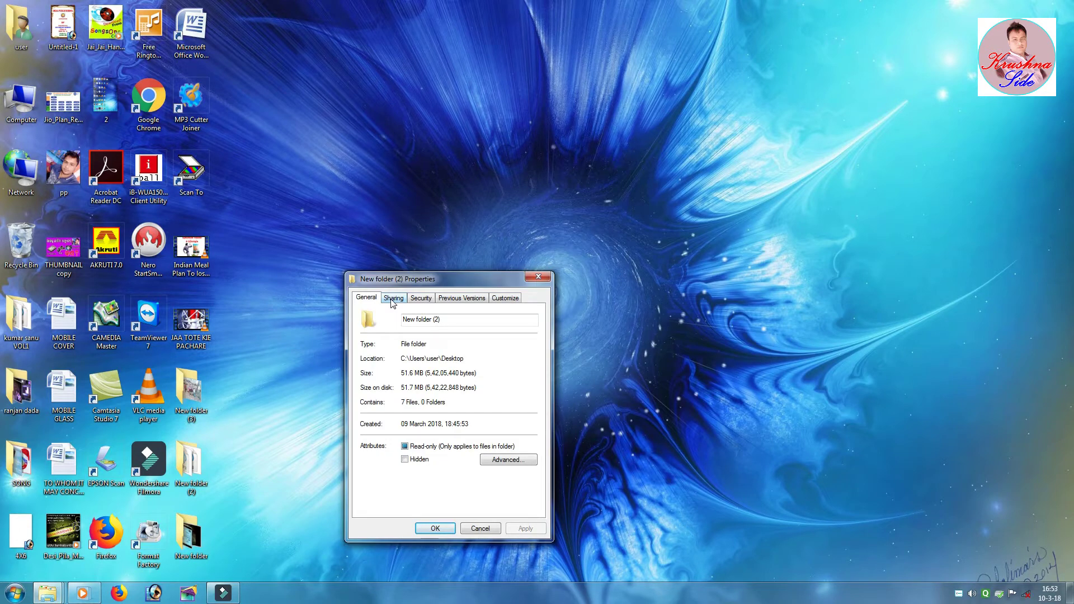
- Examine the general, sharing, security, previous-version, customization and advanced attribute settings of New folder (2), and close them without changes
left_click_drag(415, 288, 429, 217)
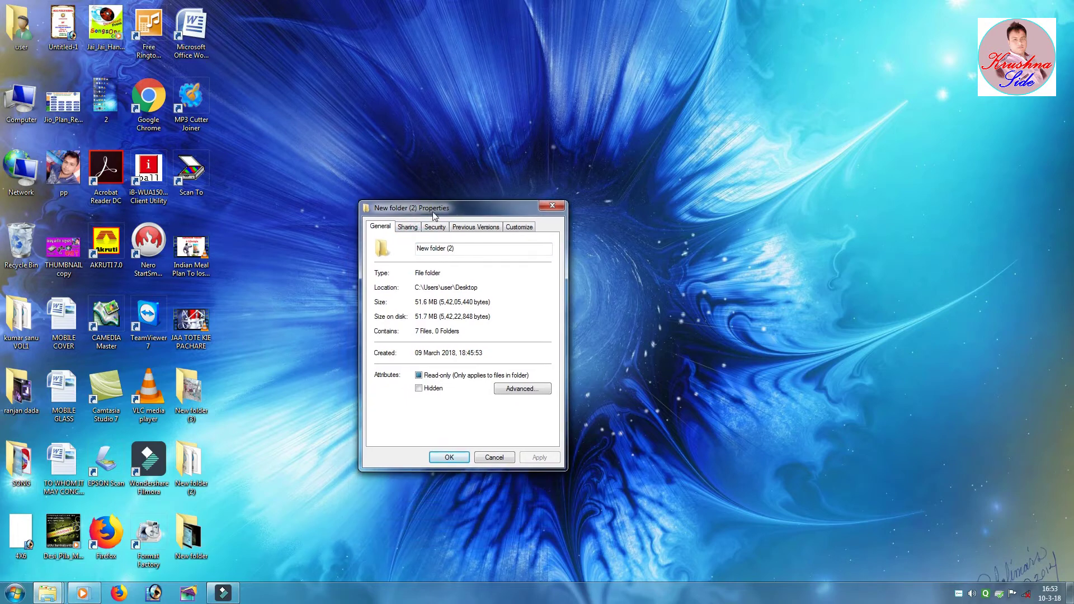
left_click(517, 228)
left_click(411, 229)
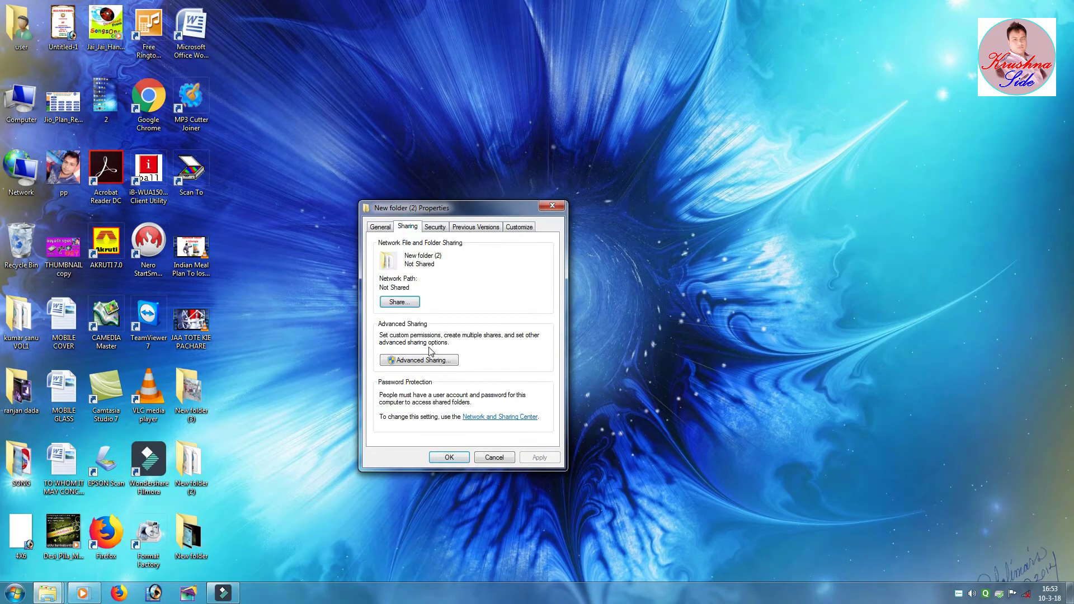
left_click(436, 231)
left_click(476, 228)
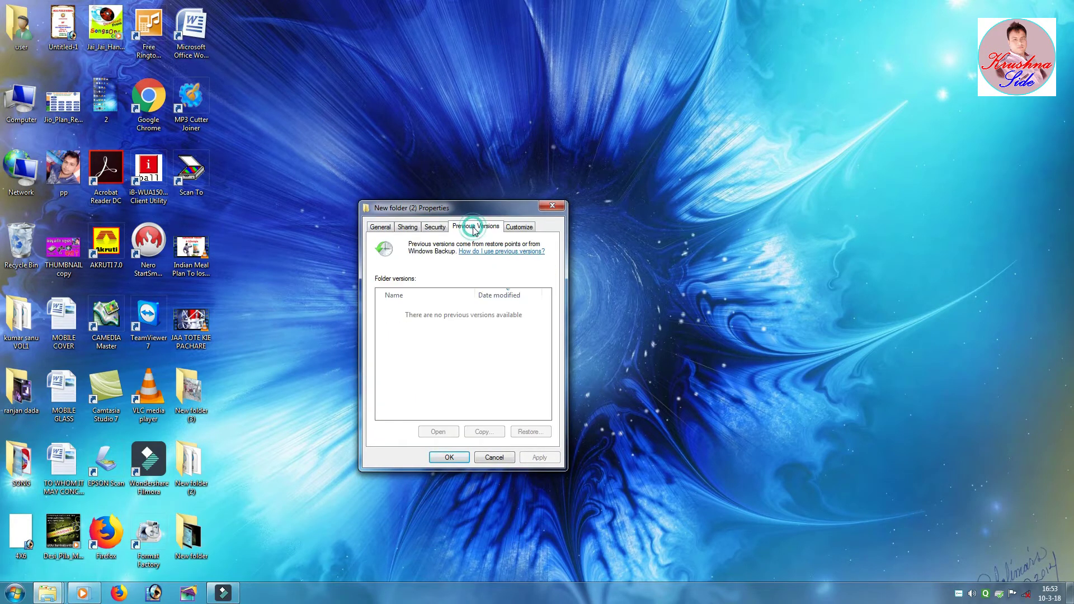
left_click(382, 228)
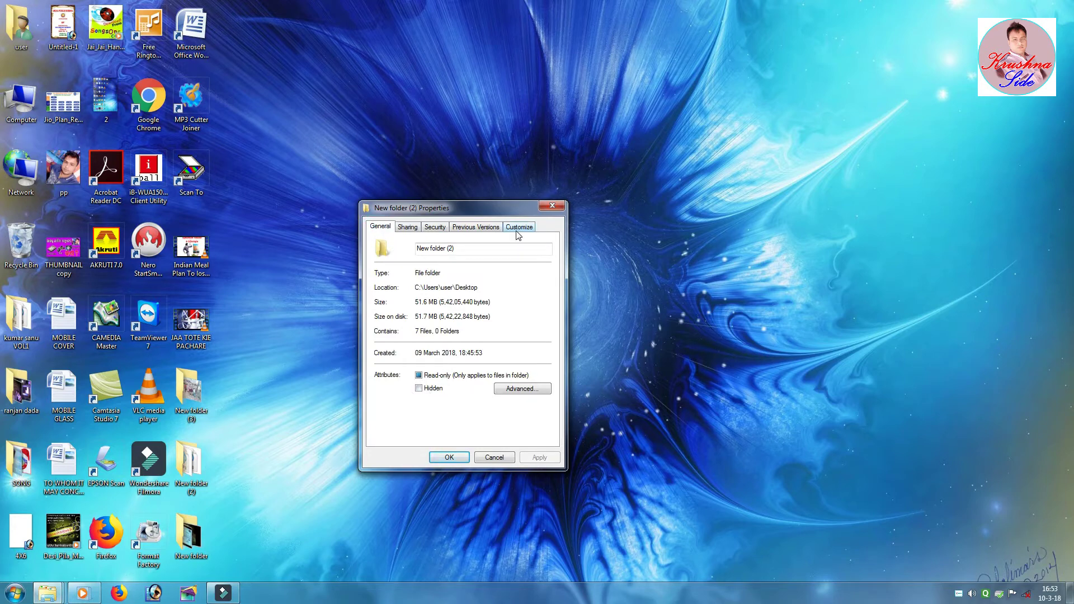
left_click(511, 390)
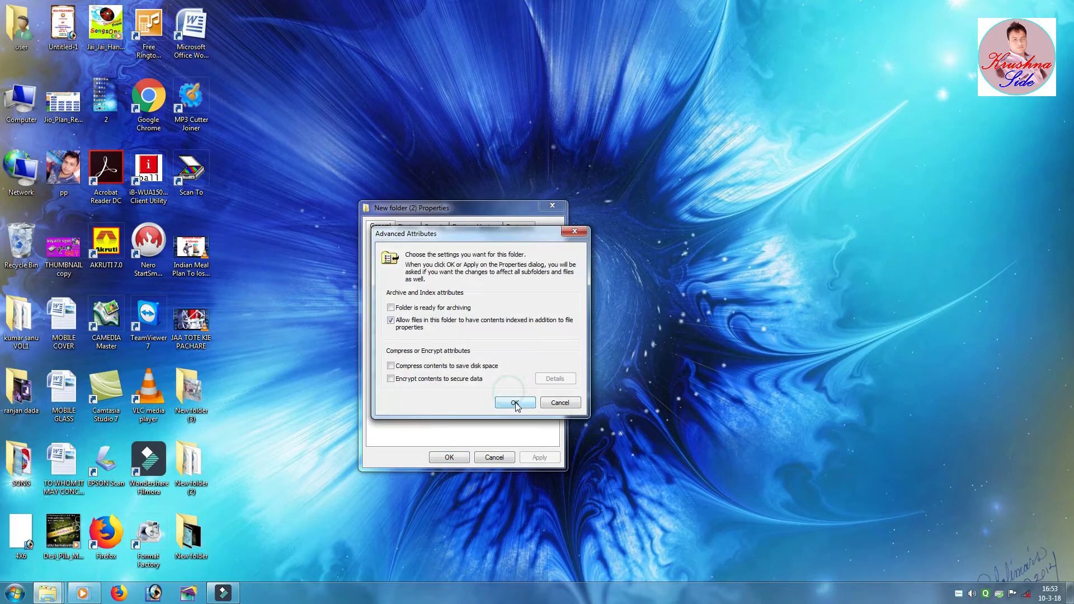
left_click(548, 405)
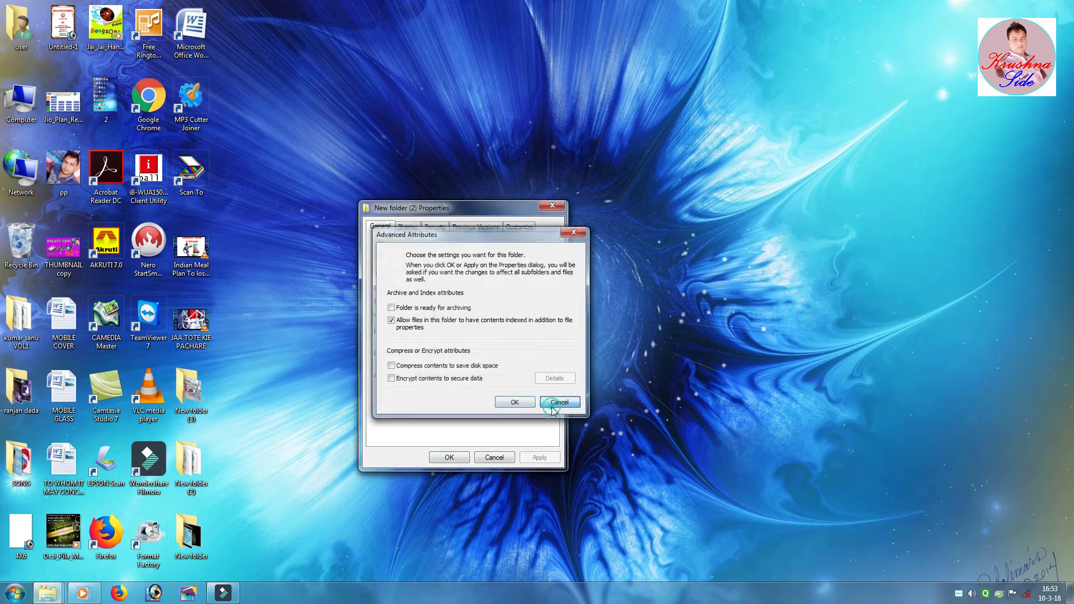
left_click(485, 458)
- Refresh the desktop and create another new folder on it with the default name
right_click(411, 253)
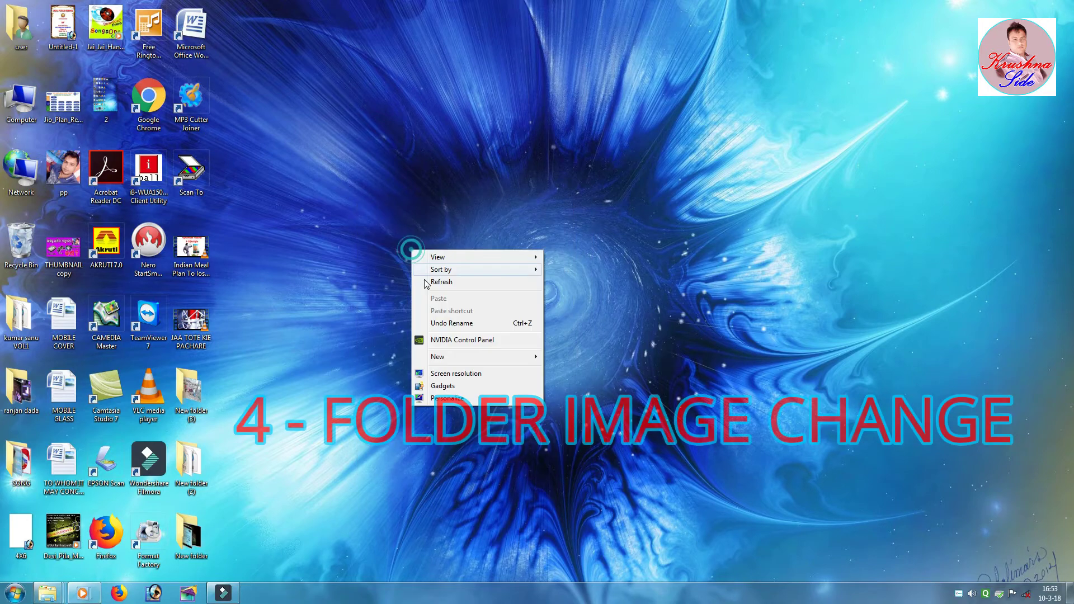
left_click(425, 282)
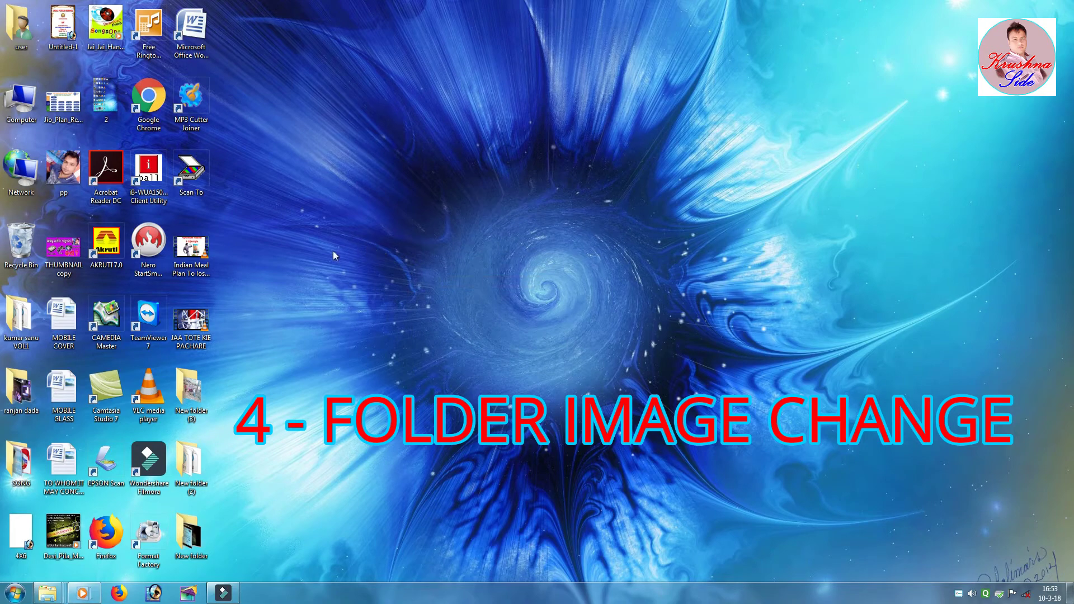
right_click(317, 175)
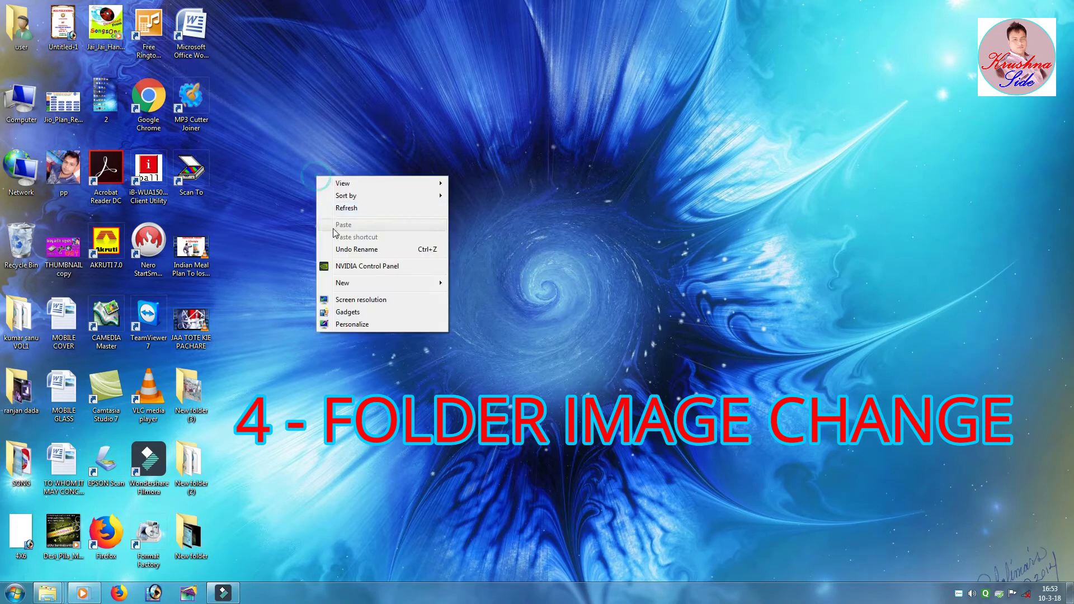
left_click(344, 282)
left_click(474, 283)
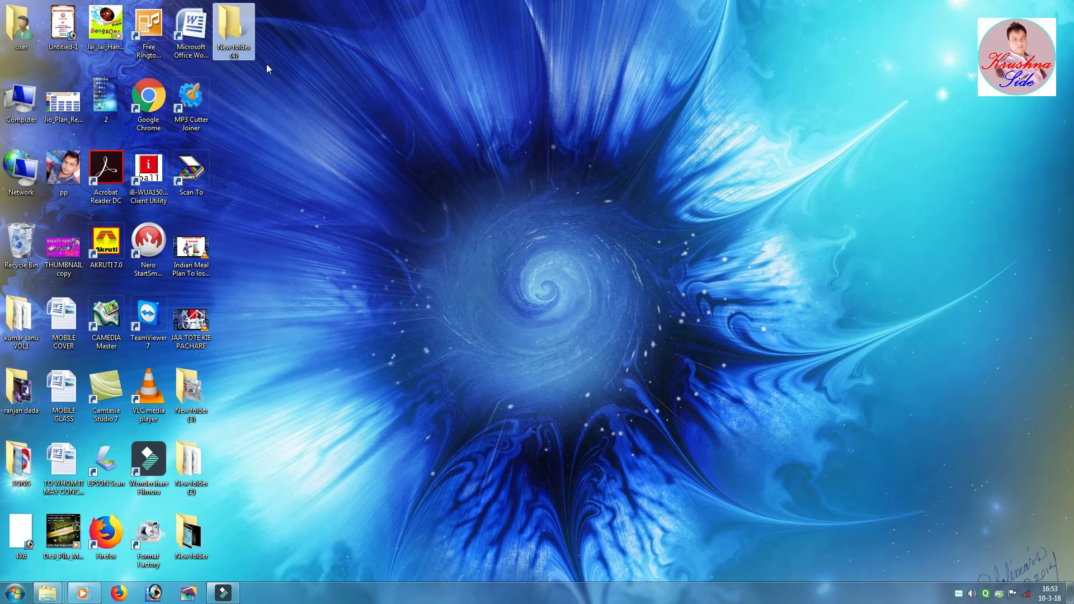
- Change the icon of New folder (4) to the networked-computer icon from SHELL32.dll and apply it
right_click(232, 33)
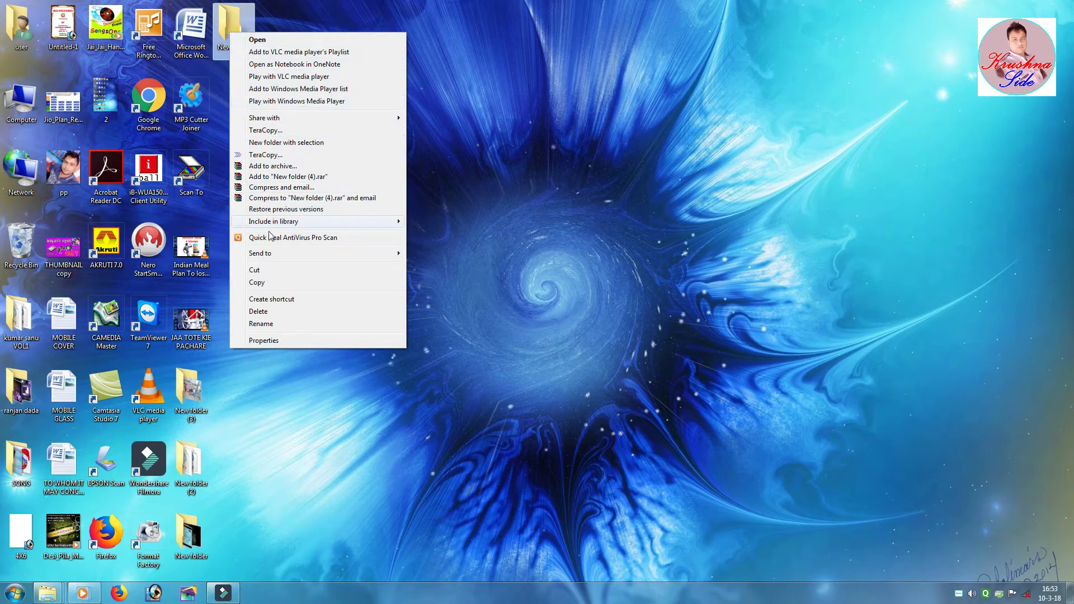
left_click(266, 340)
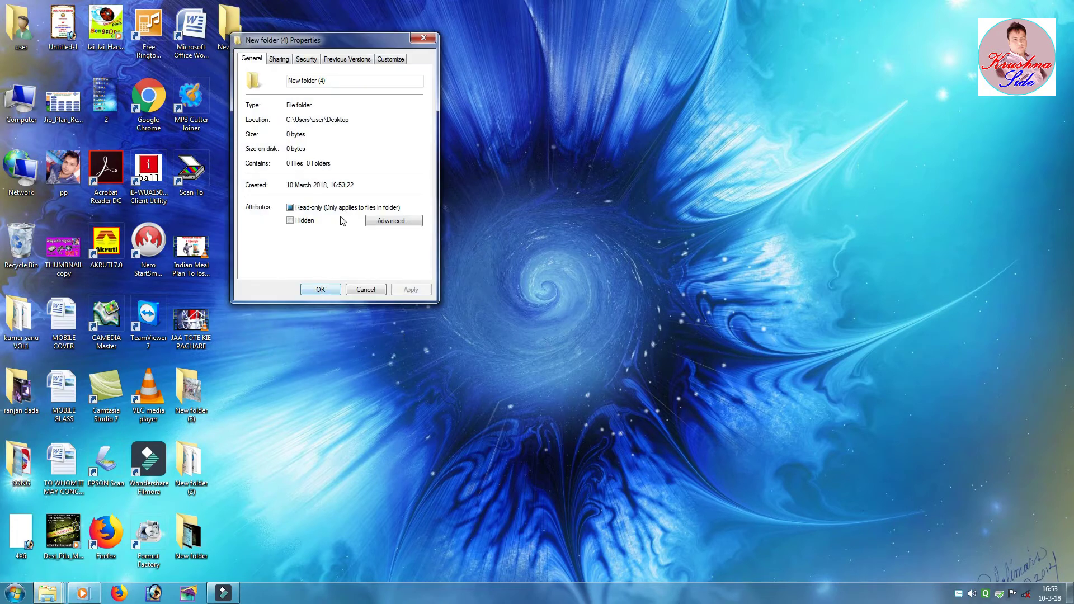
left_click_drag(338, 46, 581, 143)
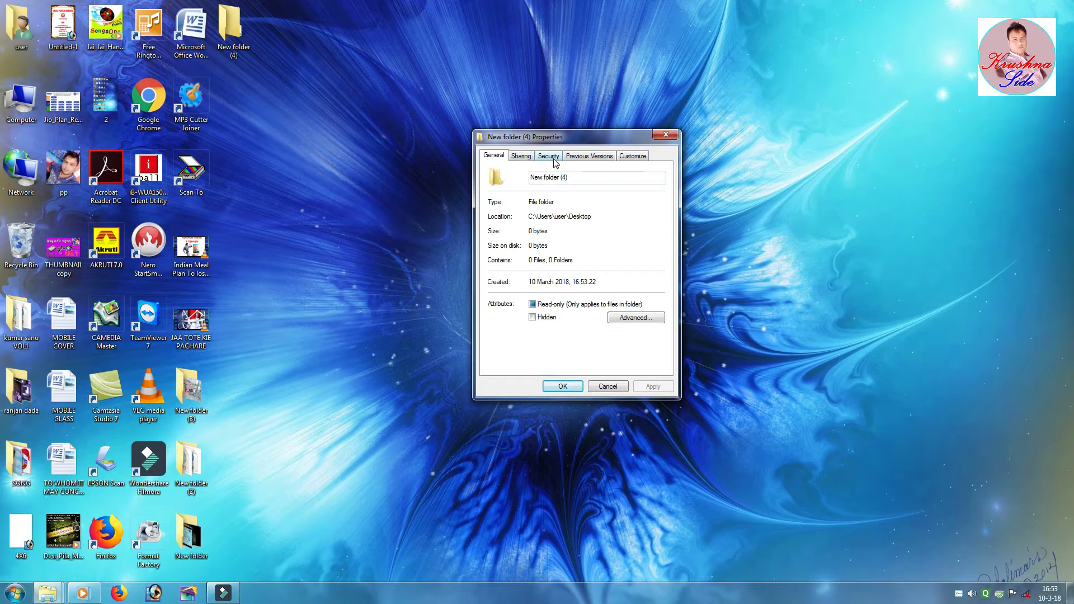
left_click(631, 159)
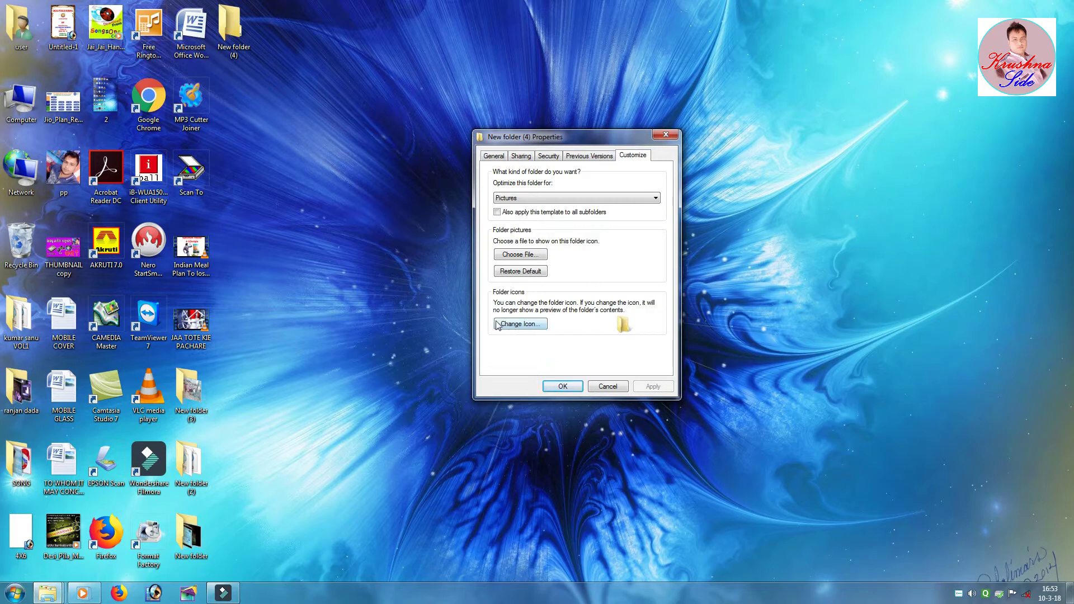
left_click(519, 326)
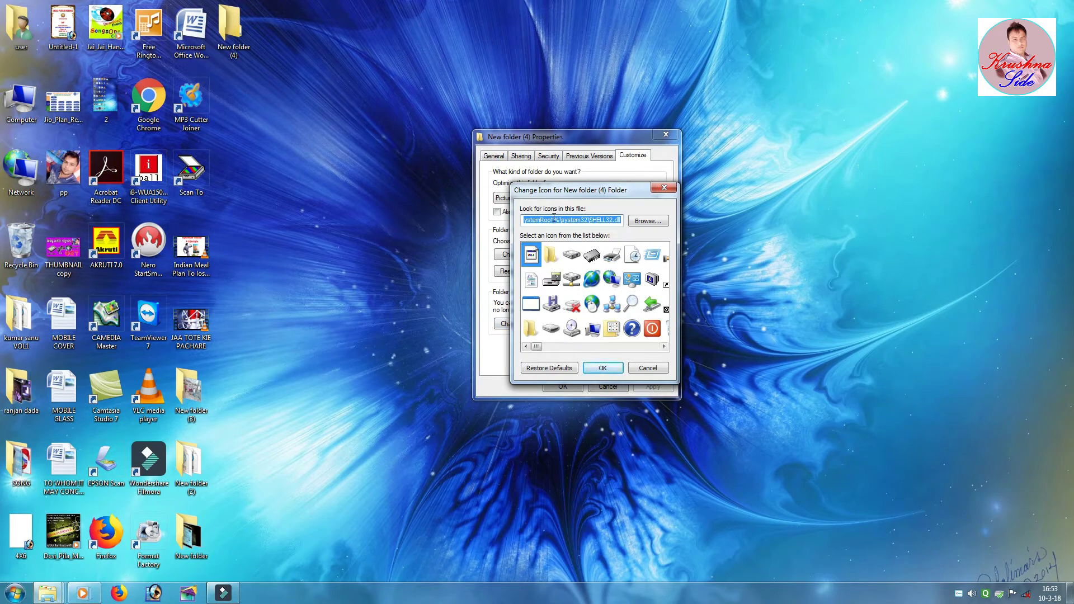
left_click_drag(560, 190, 619, 204)
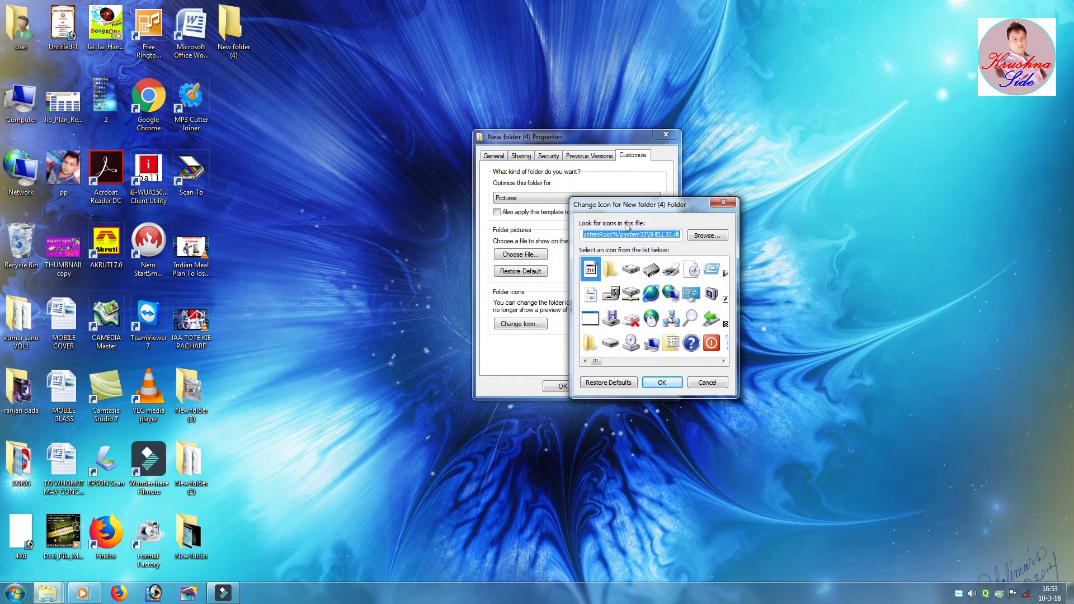
mouse_move(596, 361)
left_mouse_down()
mouse_move(653, 367)
mouse_move(598, 366)
left_mouse_up()
left_click(631, 343)
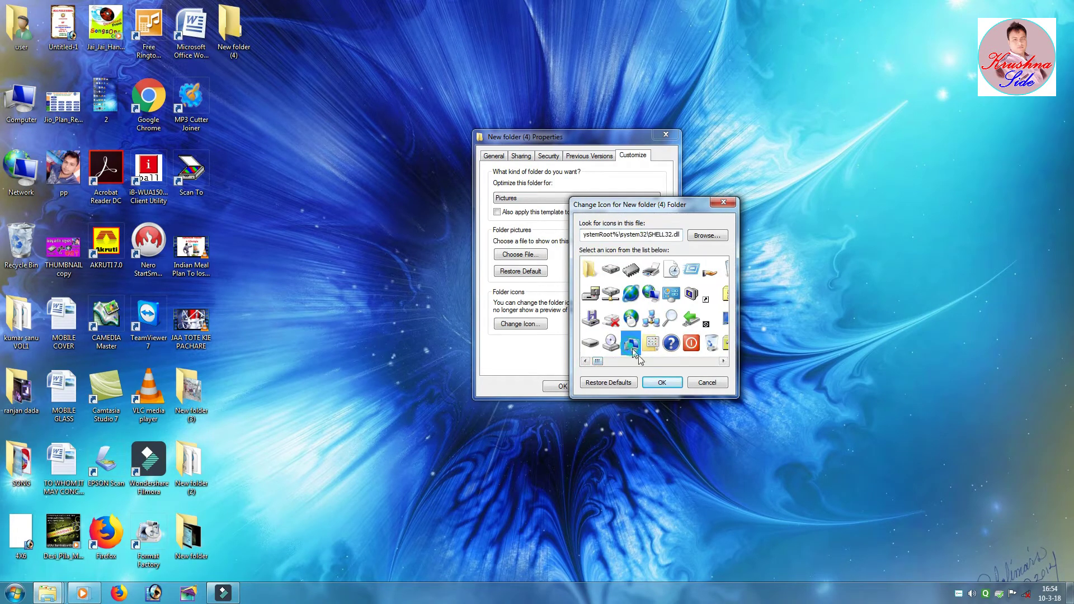
left_click(658, 383)
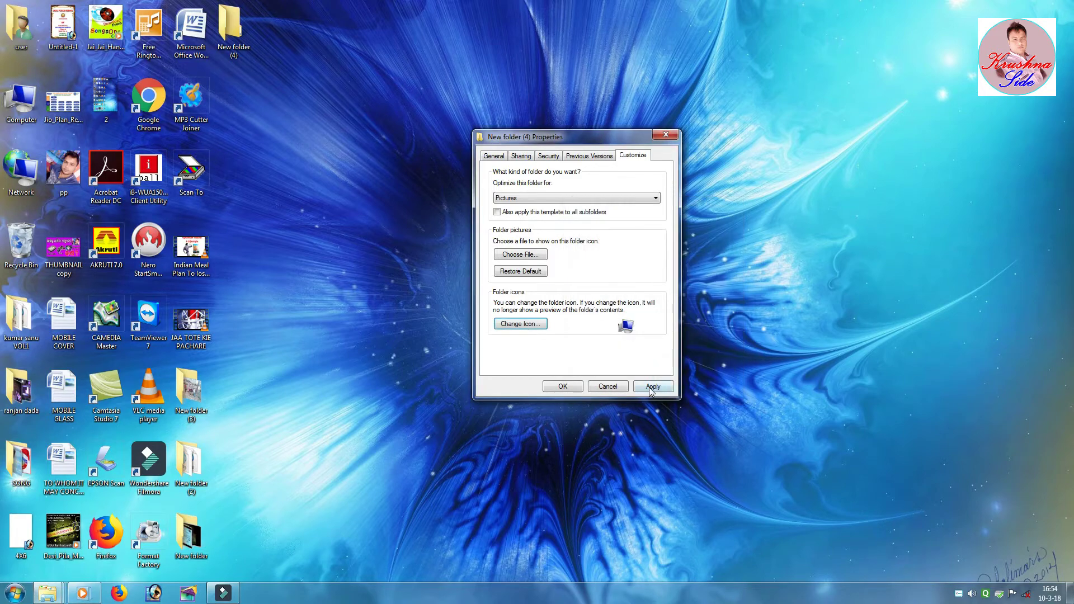
left_click(651, 388)
left_click(563, 386)
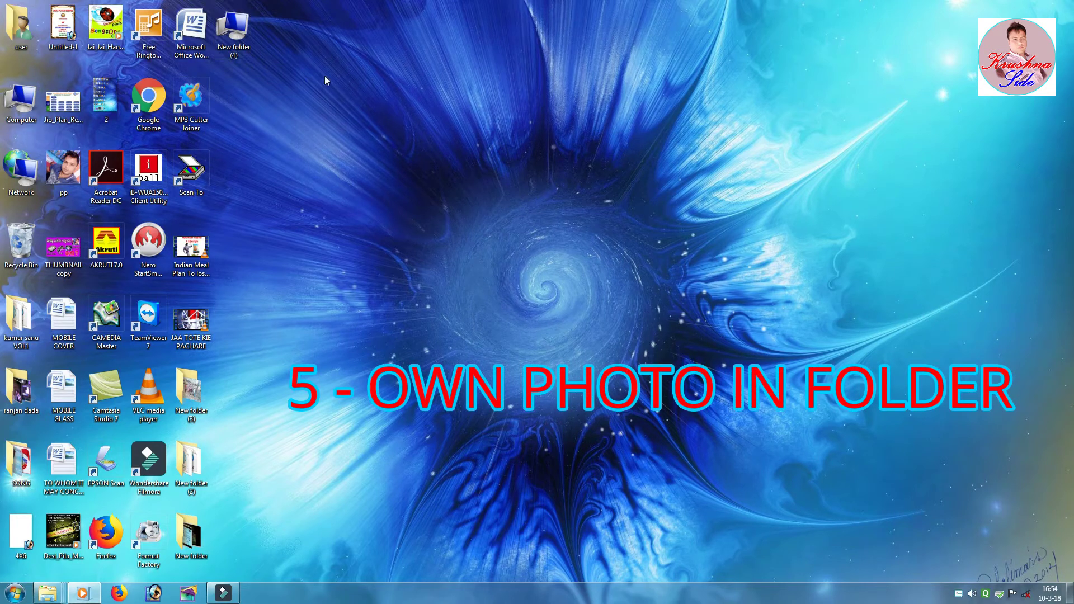
- Refresh the desktop twice
right_click(370, 82)
left_click(381, 111)
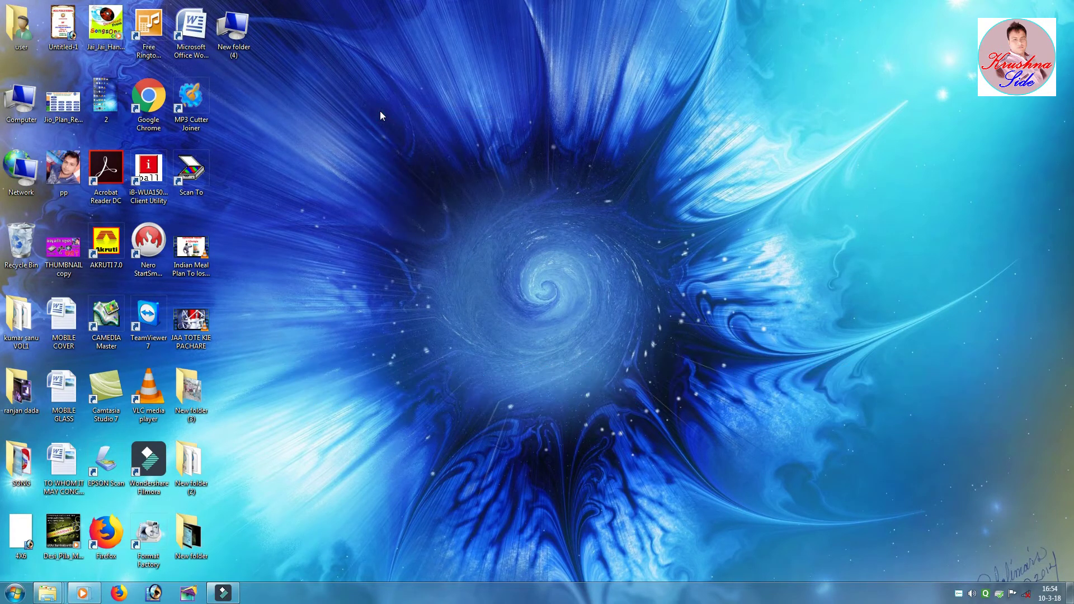
right_click(324, 79)
left_click(340, 110)
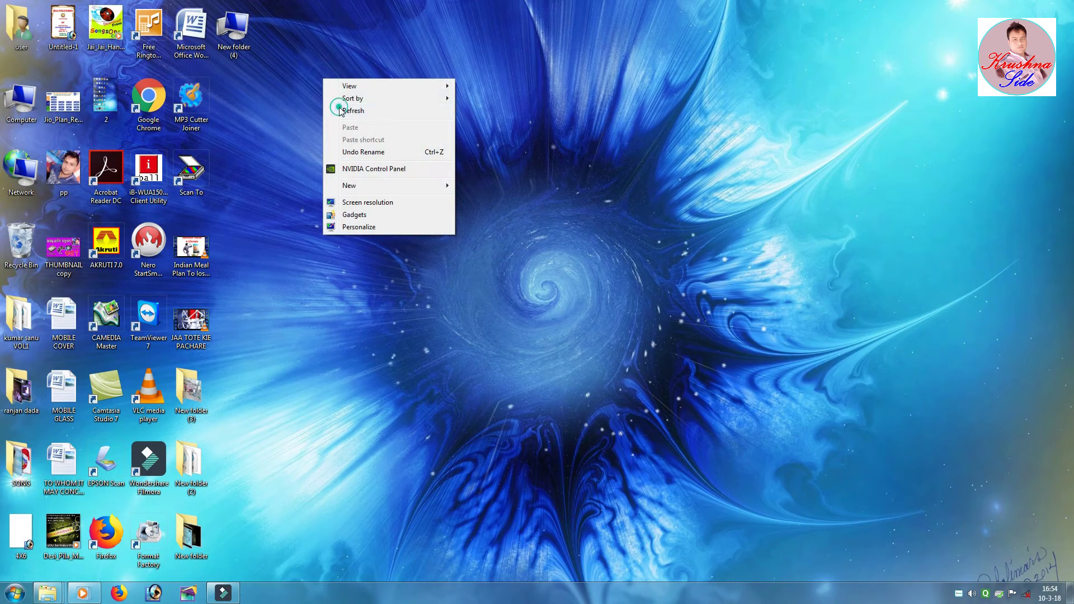
- Choose the pp image from the Desktop as the folder picture of New folder (4) and apply it
right_click(233, 46)
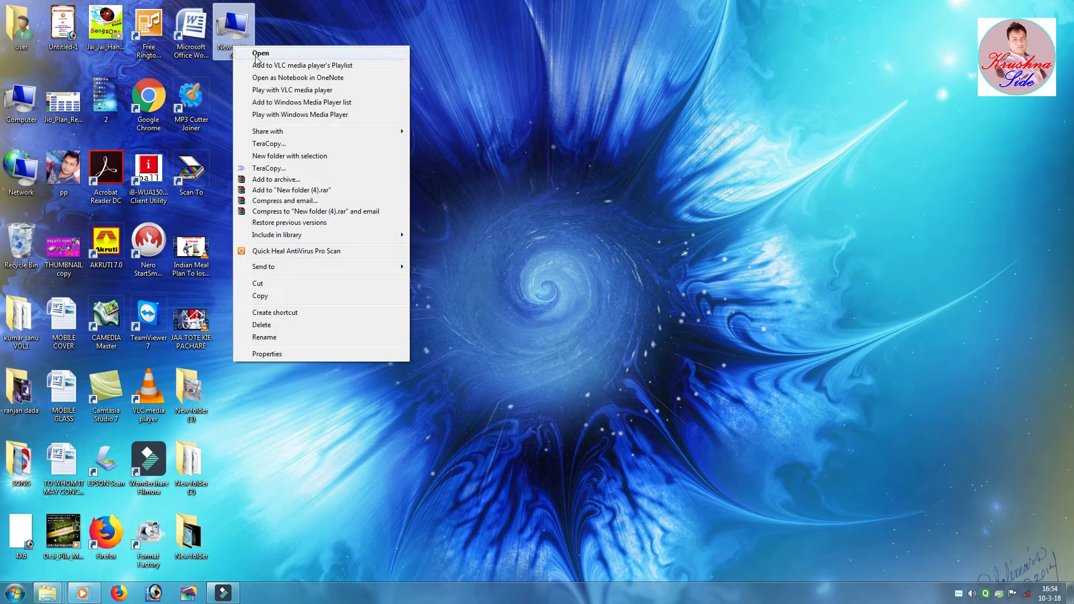
left_click(278, 353)
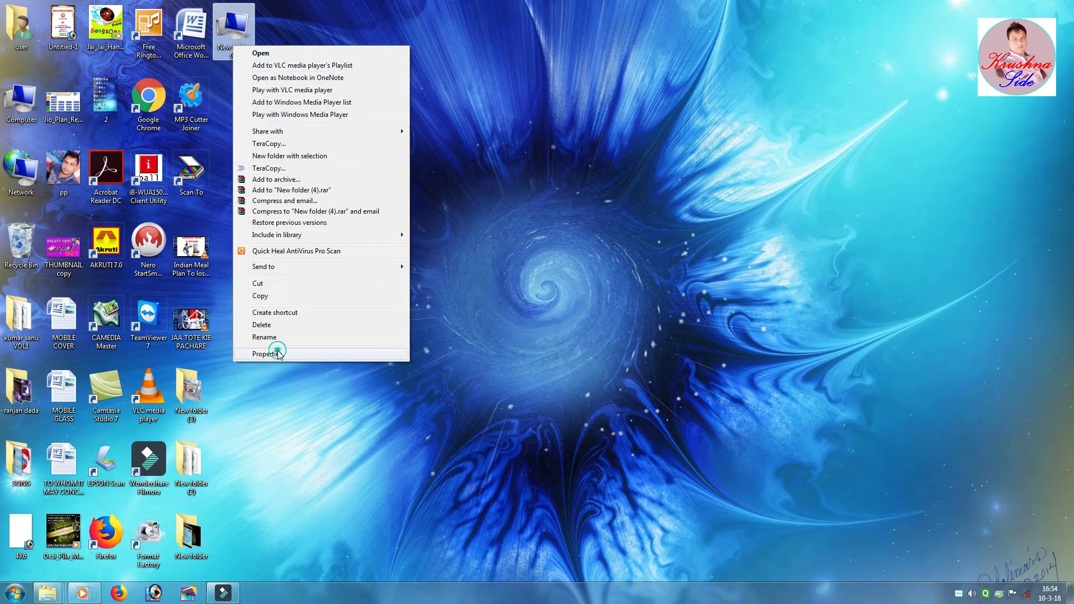
left_click_drag(350, 58, 566, 203)
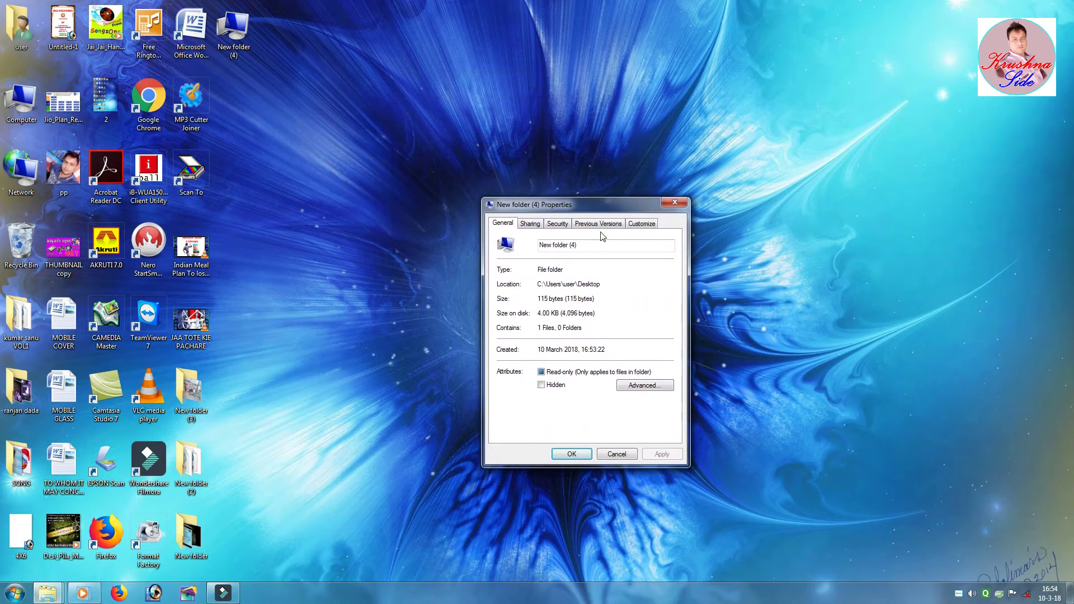
left_click(636, 227)
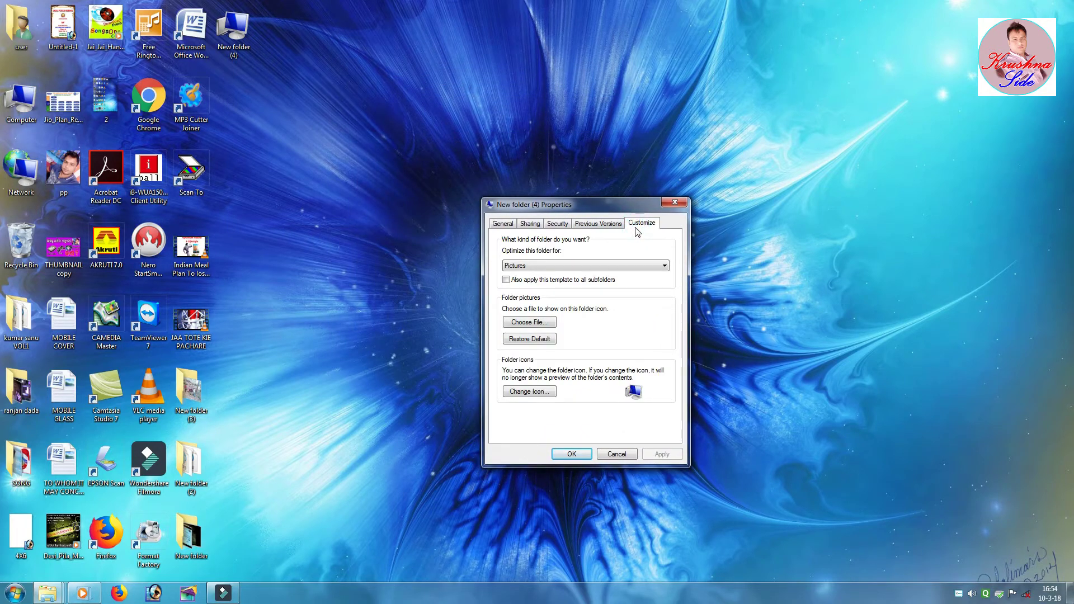
left_click(530, 325)
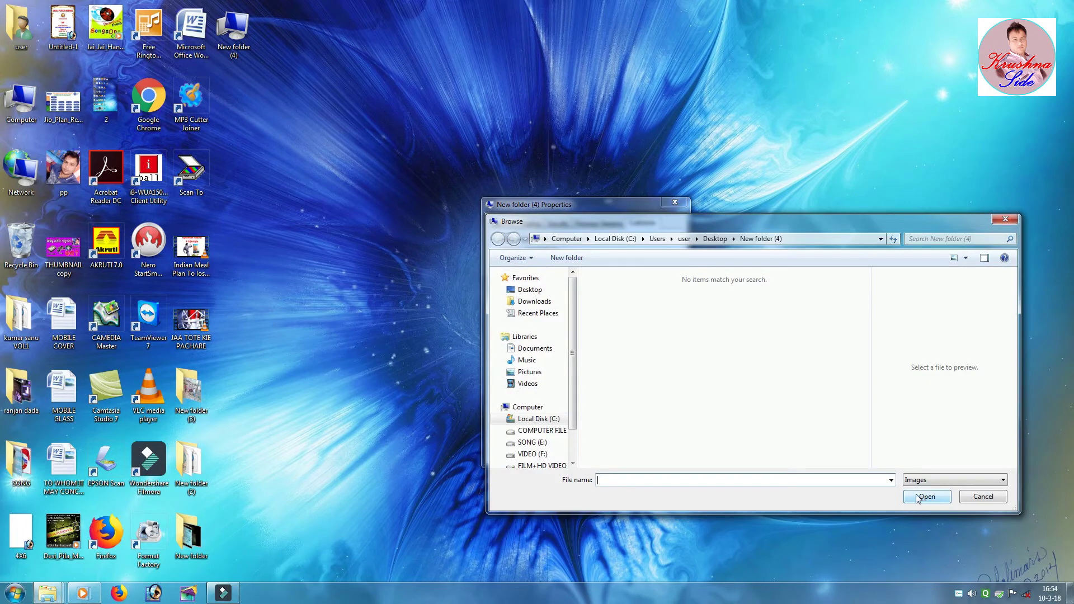
left_click(529, 290)
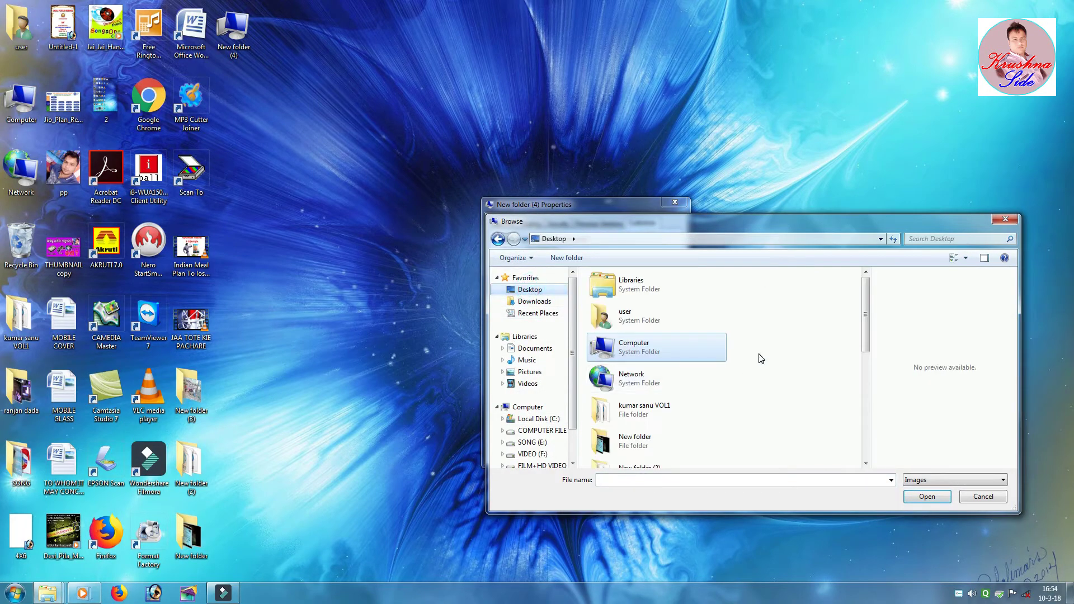
scroll(750, 372, "down", 5)
left_click(638, 417)
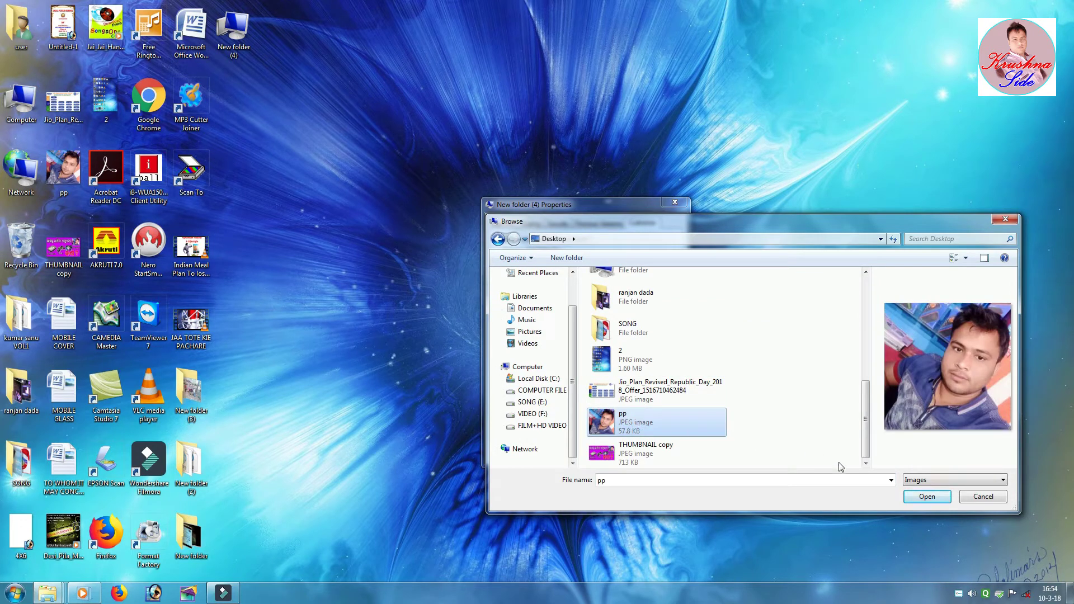
left_click(924, 495)
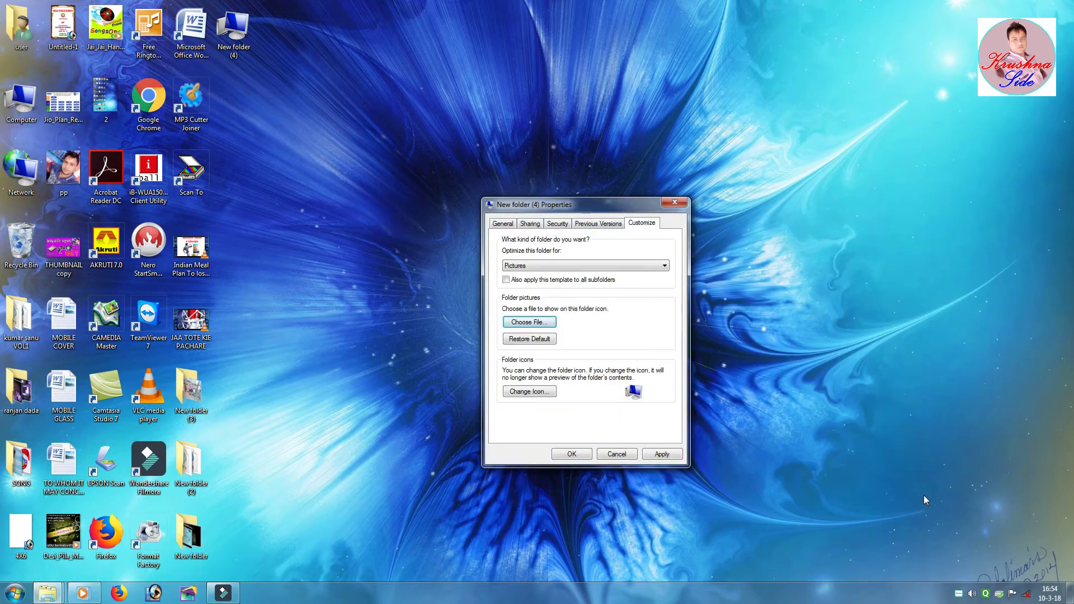
left_click(666, 457)
left_click(567, 456)
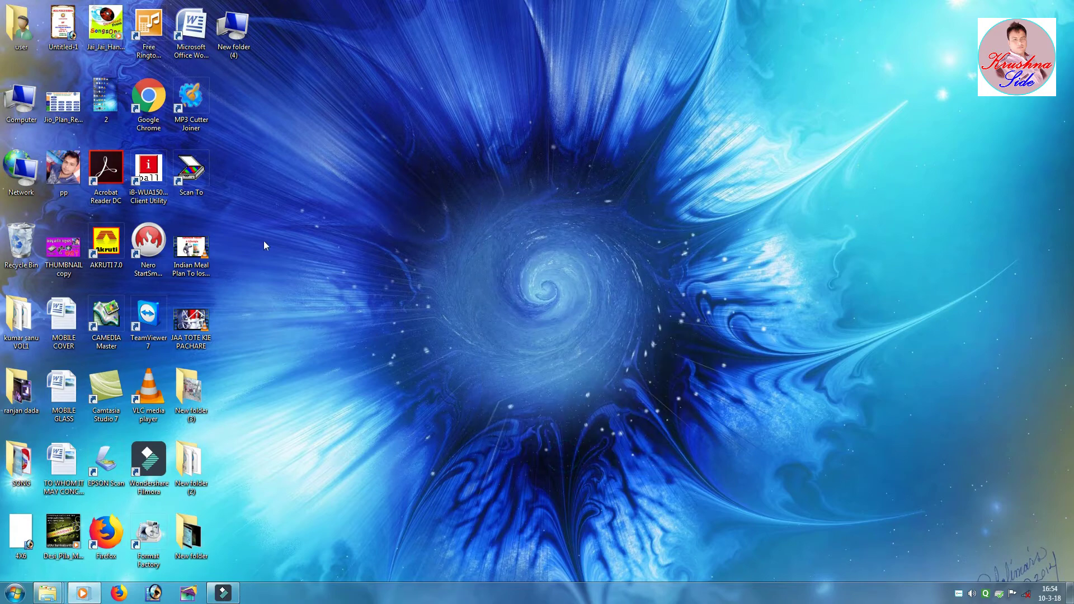
- Open New folder (4) to check its contents, close it, and refresh the desktop several times
double_click(235, 34)
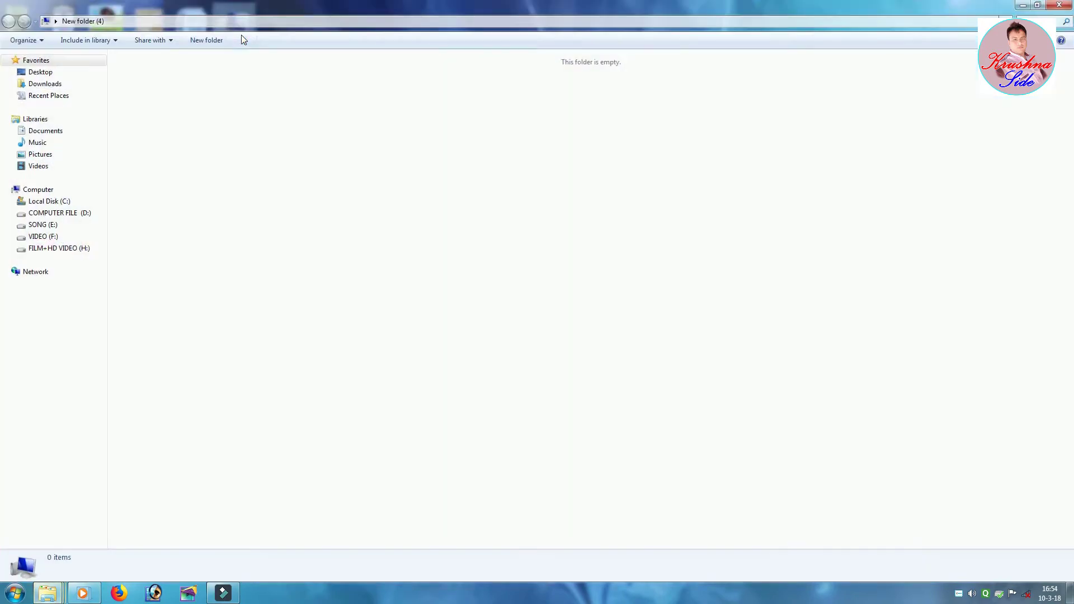
left_click(1064, 6)
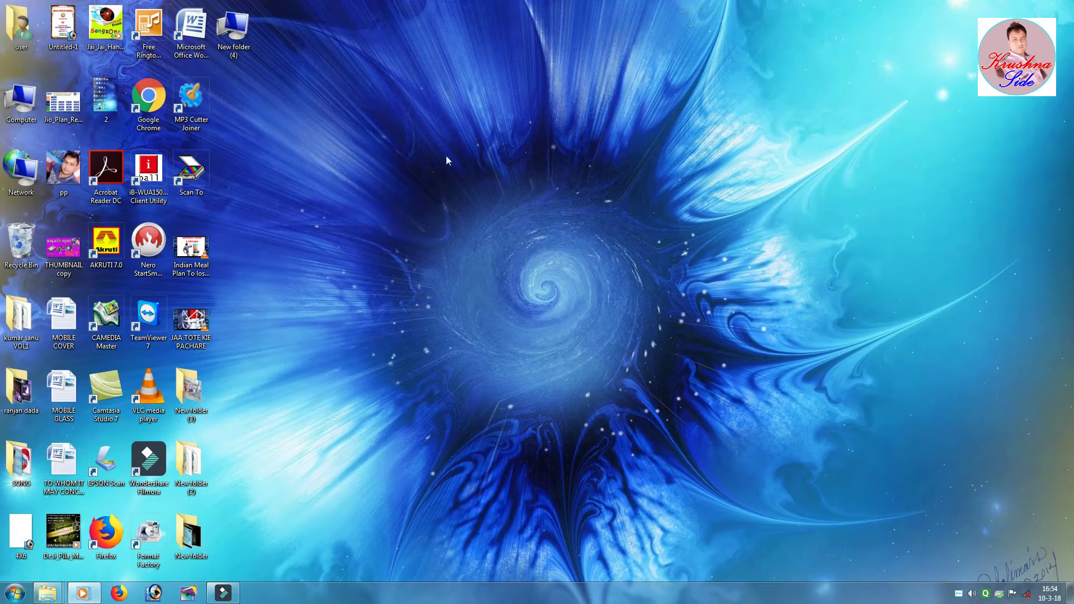
right_click(294, 190)
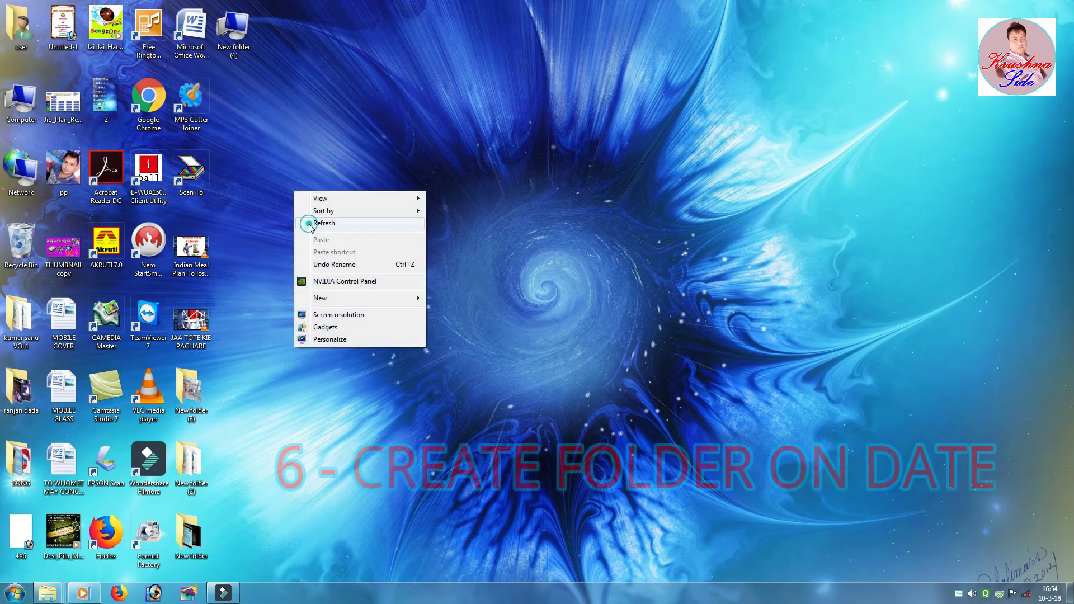
left_click(300, 223)
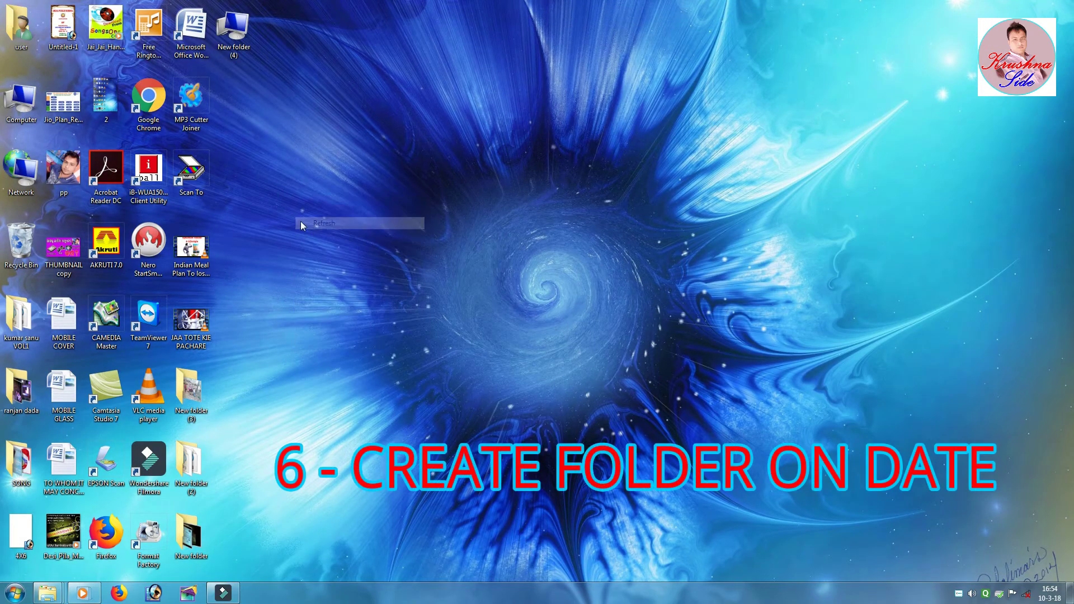
right_click(297, 74)
left_click(307, 102)
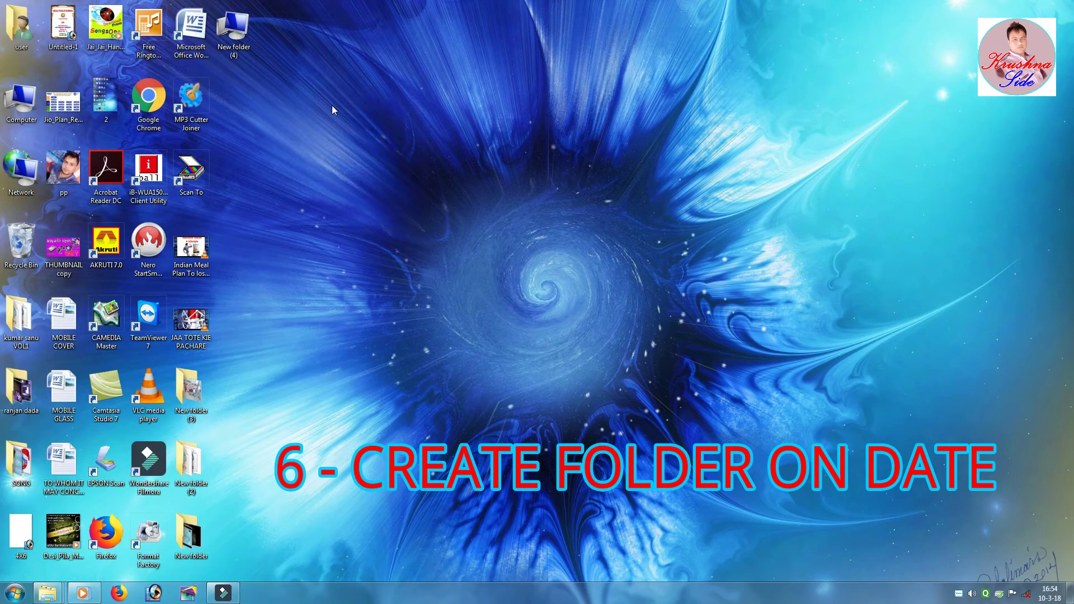
right_click(331, 106)
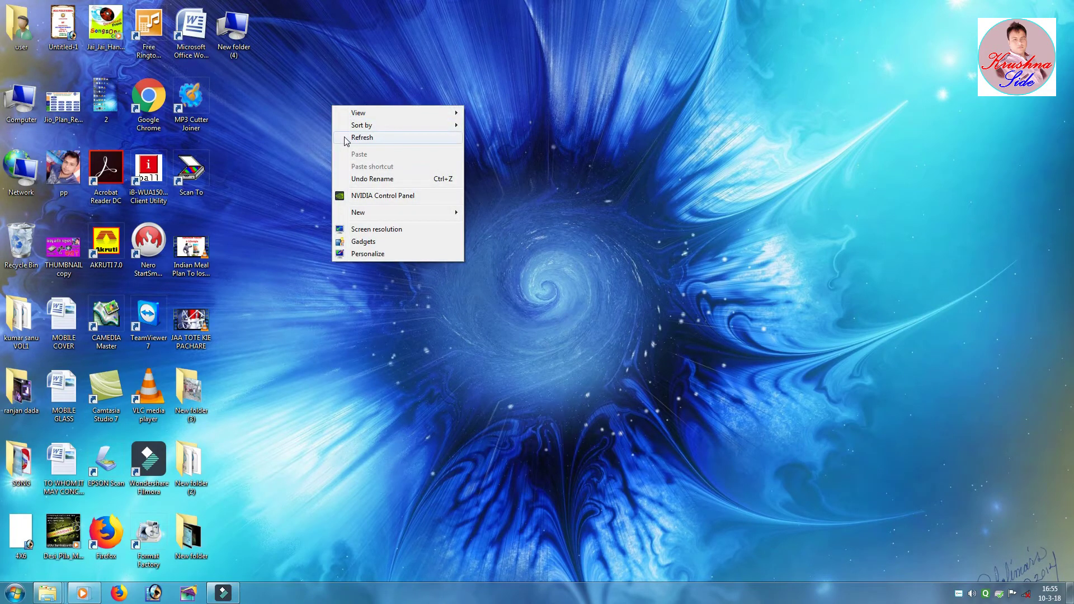
left_click(345, 138)
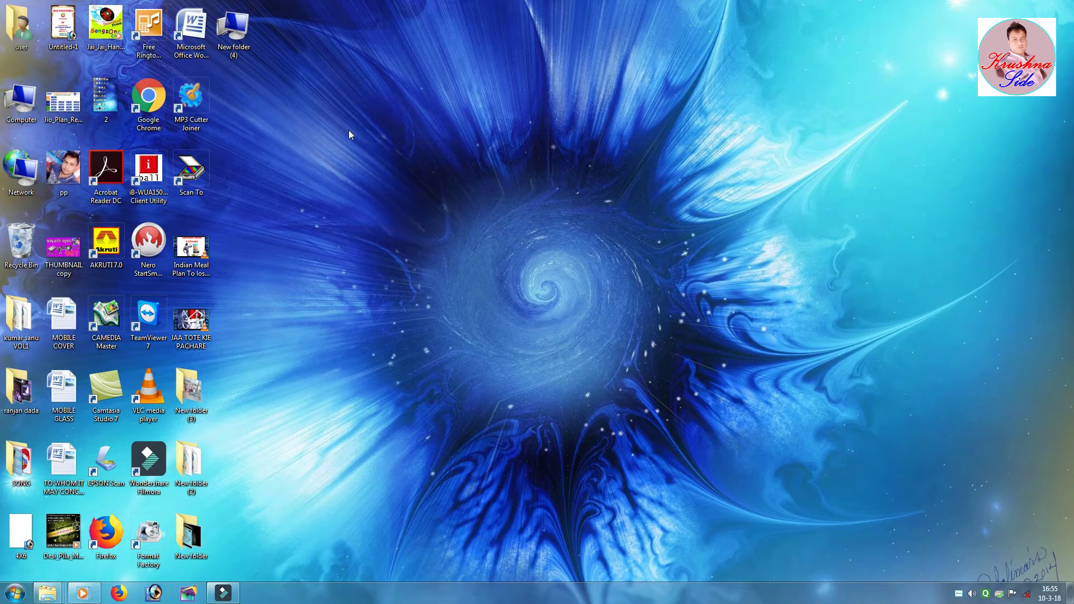
right_click(346, 136)
left_click(361, 166)
right_click(428, 237)
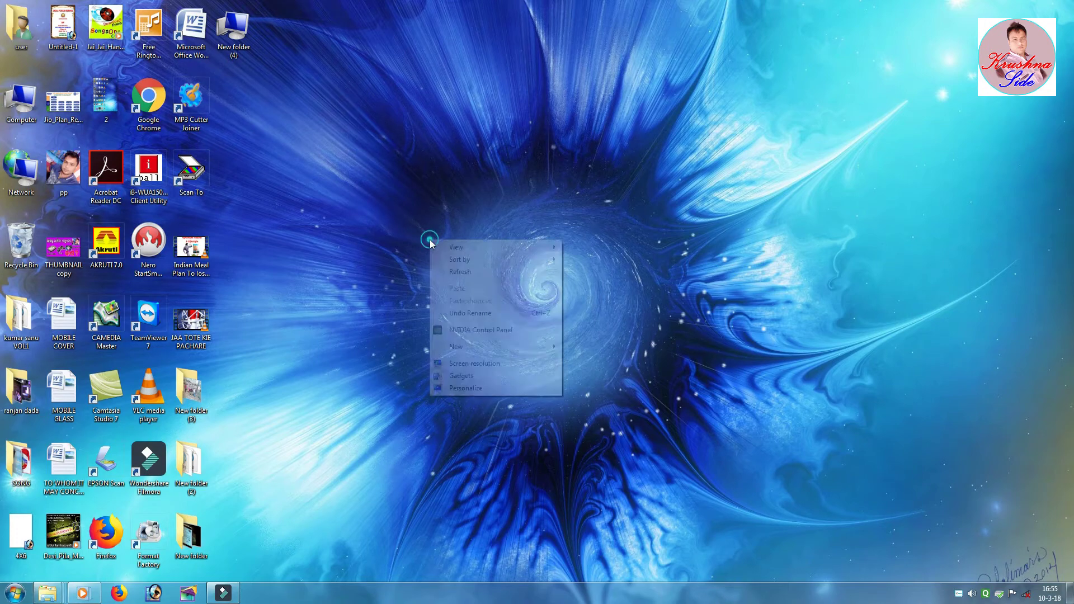
left_click(448, 272)
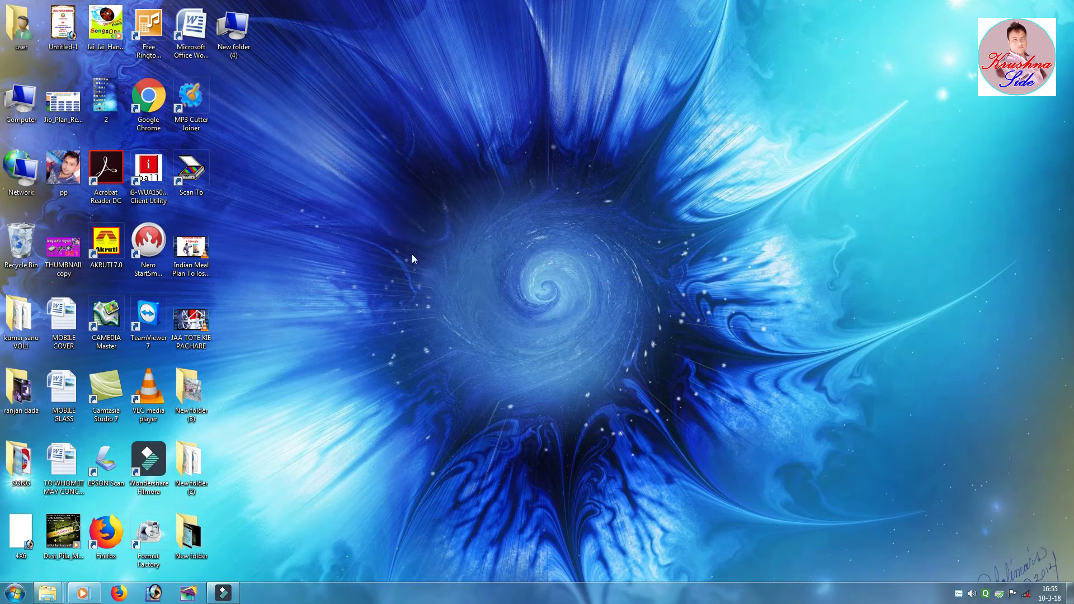
- Examine the location, size, contents and creation date in the general properties of New folder (4), and close them without changes
right_click(244, 54)
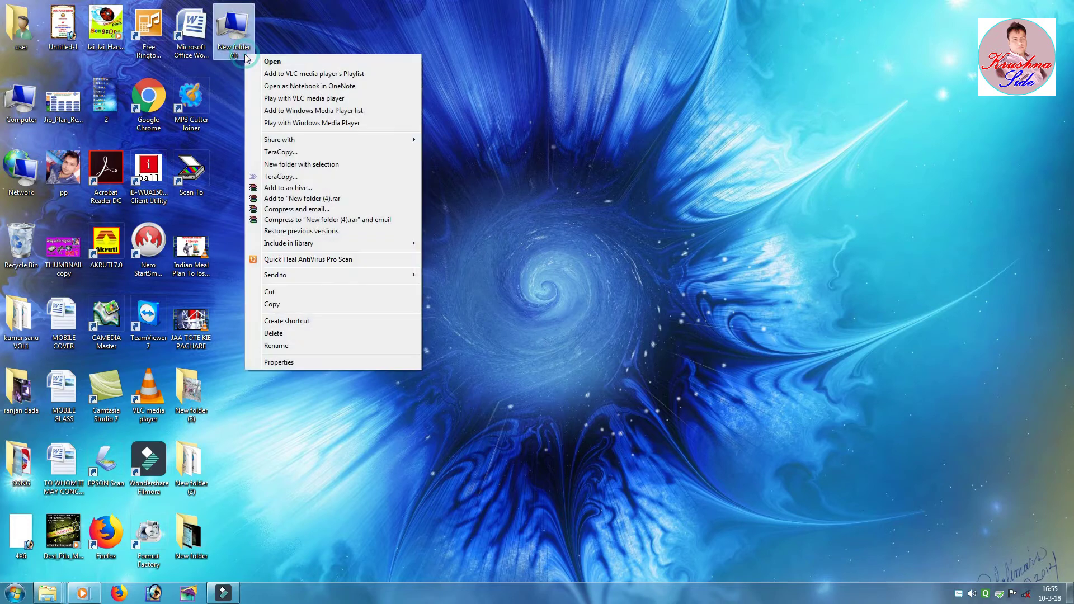
left_click(272, 364)
left_click_drag(357, 63, 570, 268)
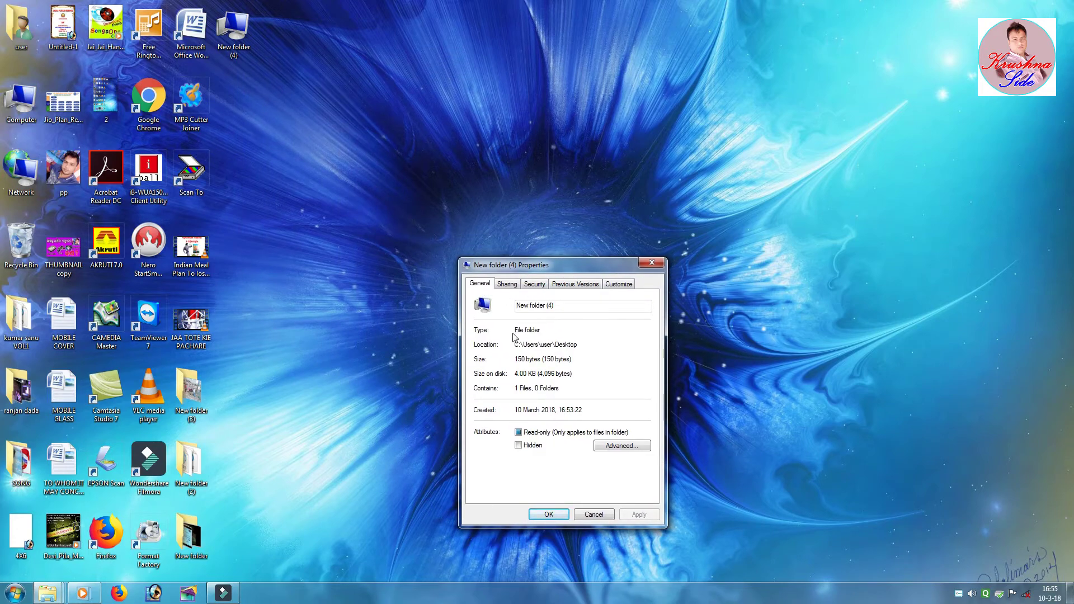
double_click(578, 347)
left_click_drag(514, 360, 581, 364)
mouse_move(515, 374)
left_mouse_down()
mouse_move(517, 387)
mouse_move(557, 387)
mouse_move(514, 388)
left_mouse_up()
left_click(651, 263)
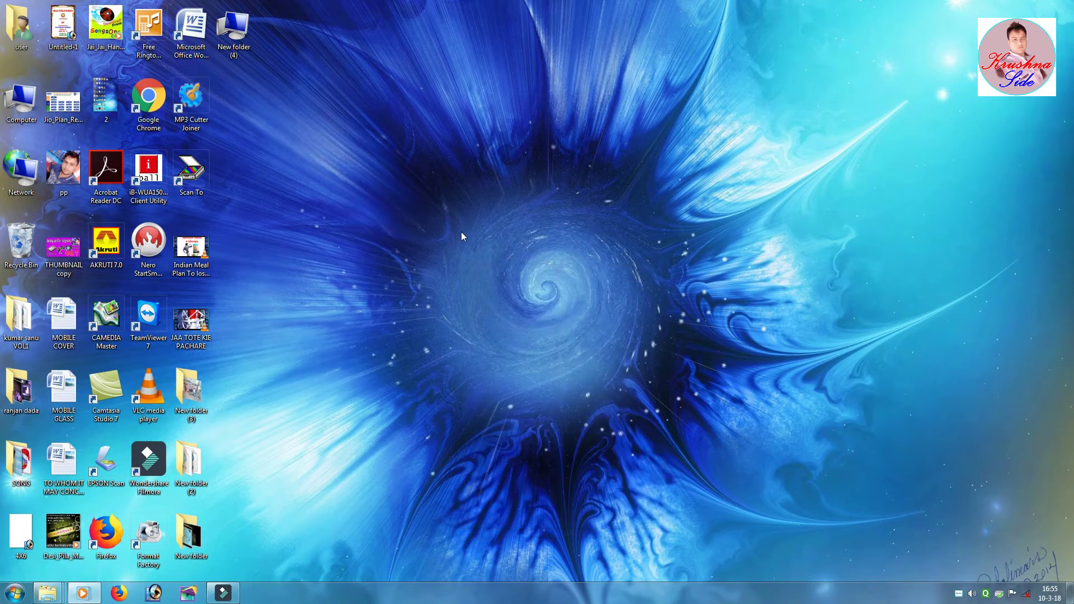
- Refresh the desktop and view the creation date and size summary of New folder (3)
right_click(385, 197)
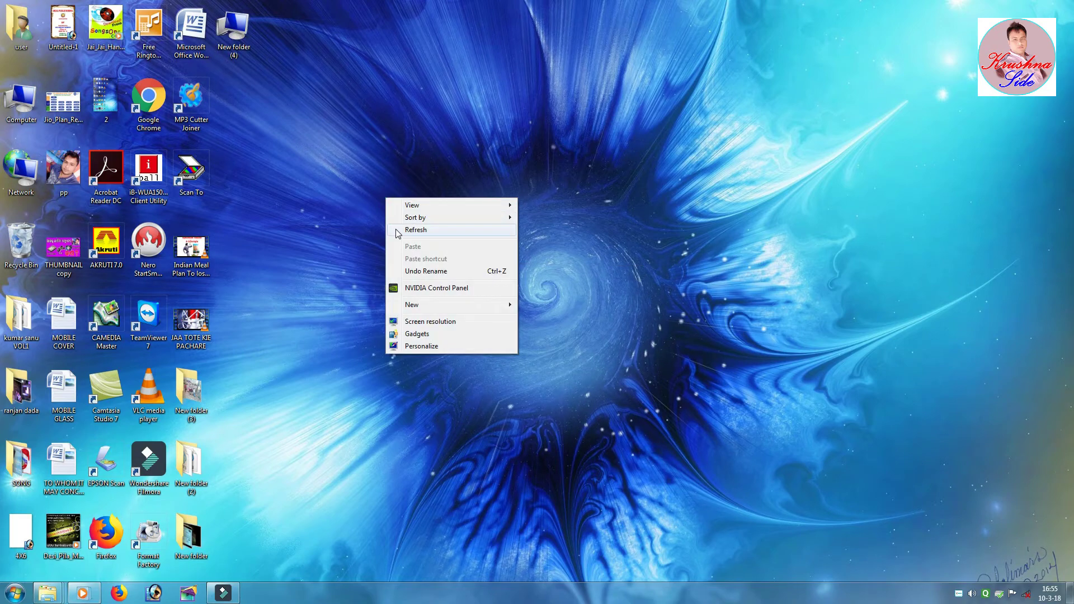
left_click(396, 228)
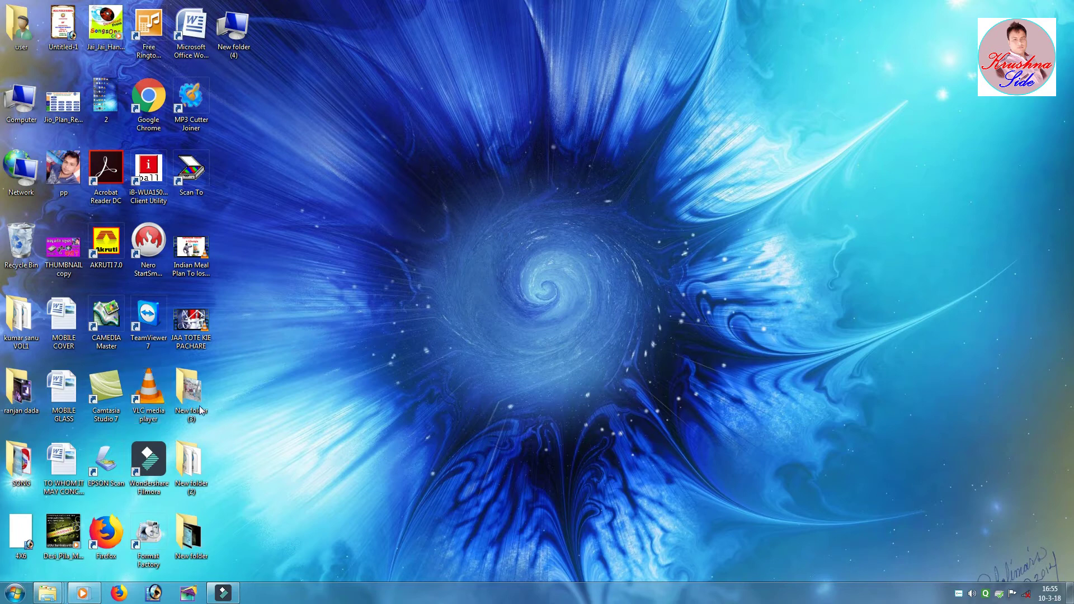
mouse_move(188, 390)
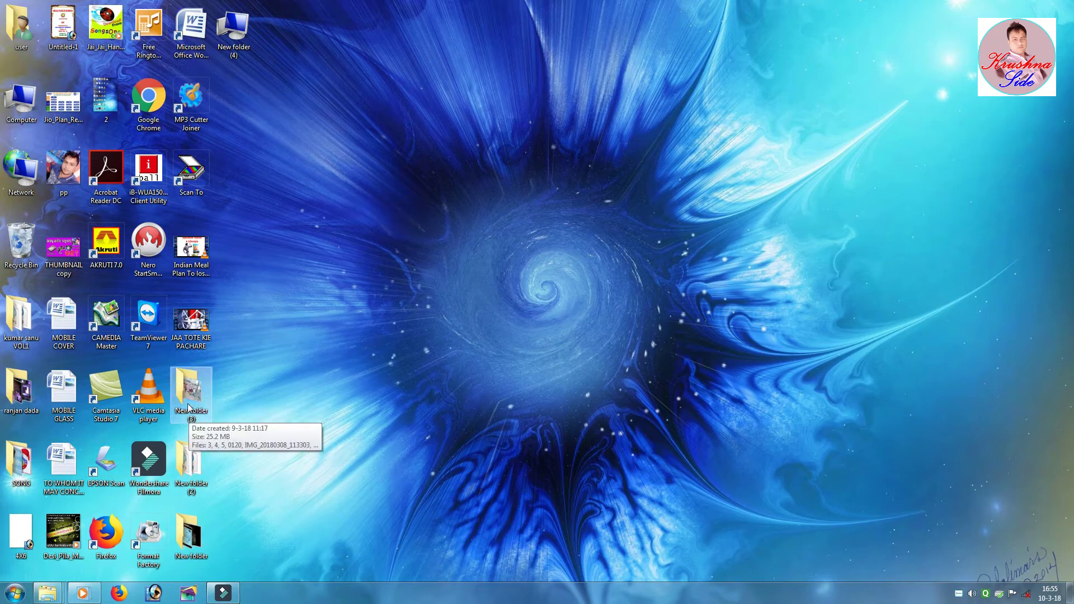
- Refresh the desktop and open the properties of New folder (3)
right_click(269, 365)
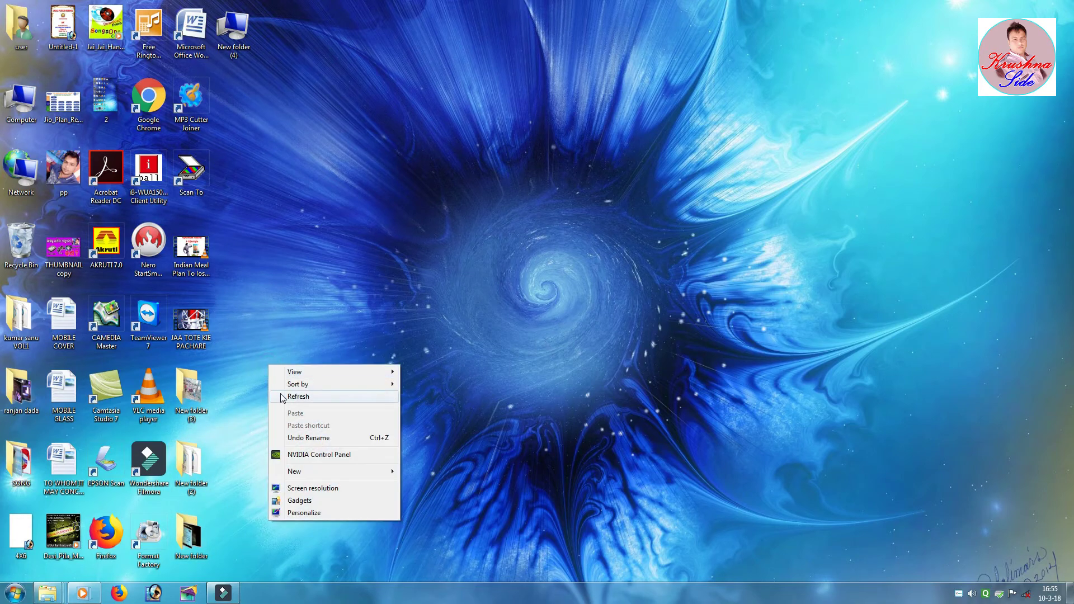
left_click(297, 396)
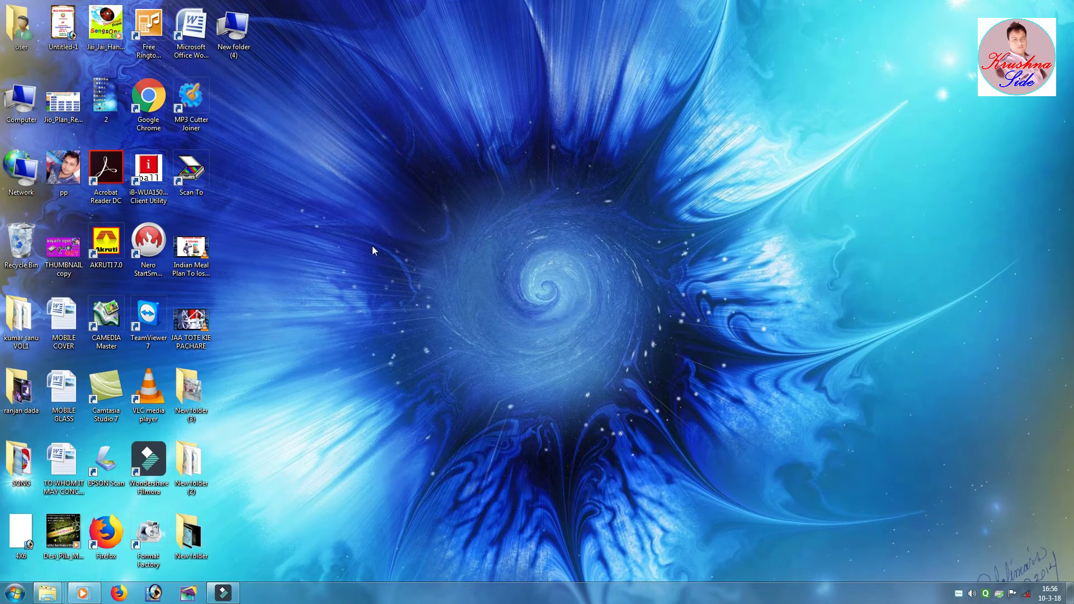
right_click(189, 399)
left_click(216, 394)
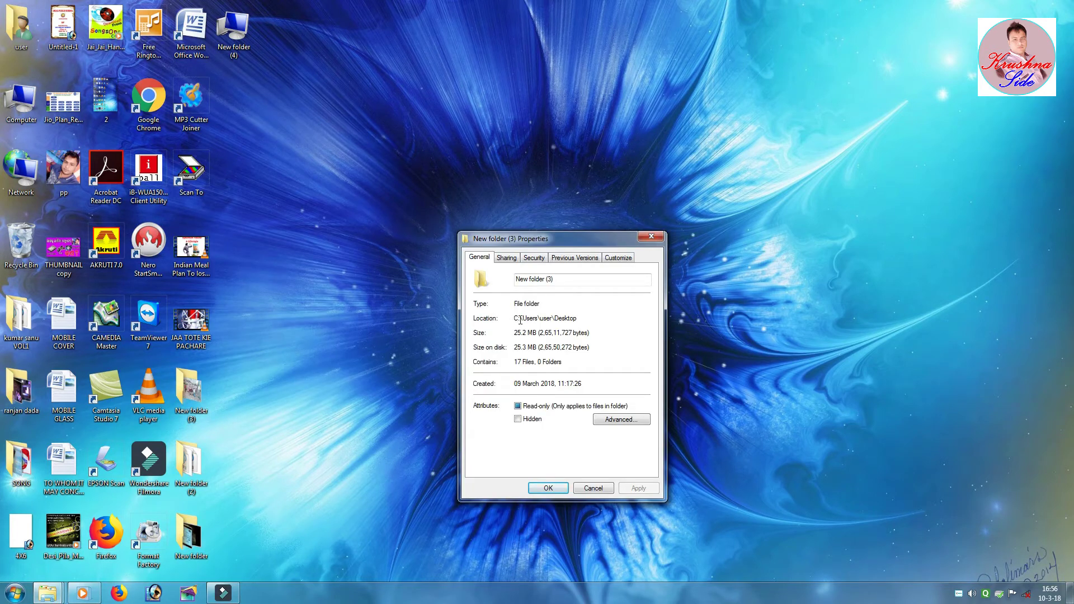
mouse_move(553, 238)
left_mouse_down()
mouse_move(552, 253)
mouse_move(541, 249)
left_mouse_up()
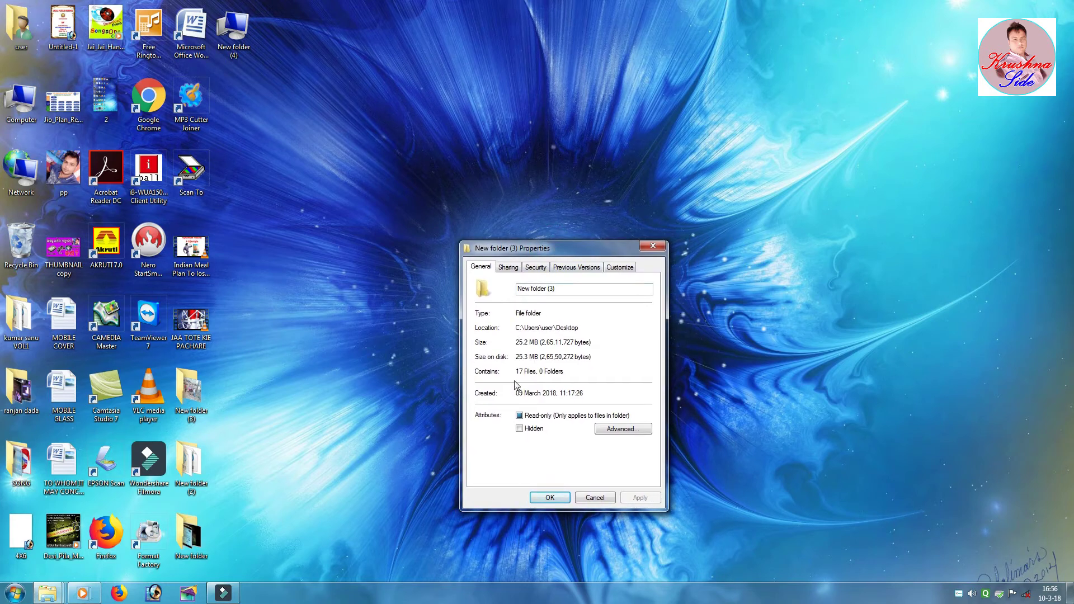
- Examine the location, size, size on disk, contents and creation date of New folder (3), and close the properties without changes
left_click(509, 326)
left_click_drag(512, 345, 591, 346)
mouse_move(513, 358)
left_mouse_down()
mouse_move(591, 359)
mouse_move(512, 373)
left_mouse_up()
left_click(563, 372)
left_click_drag(578, 329, 515, 330)
left_click(590, 343)
left_click_drag(590, 343, 514, 343)
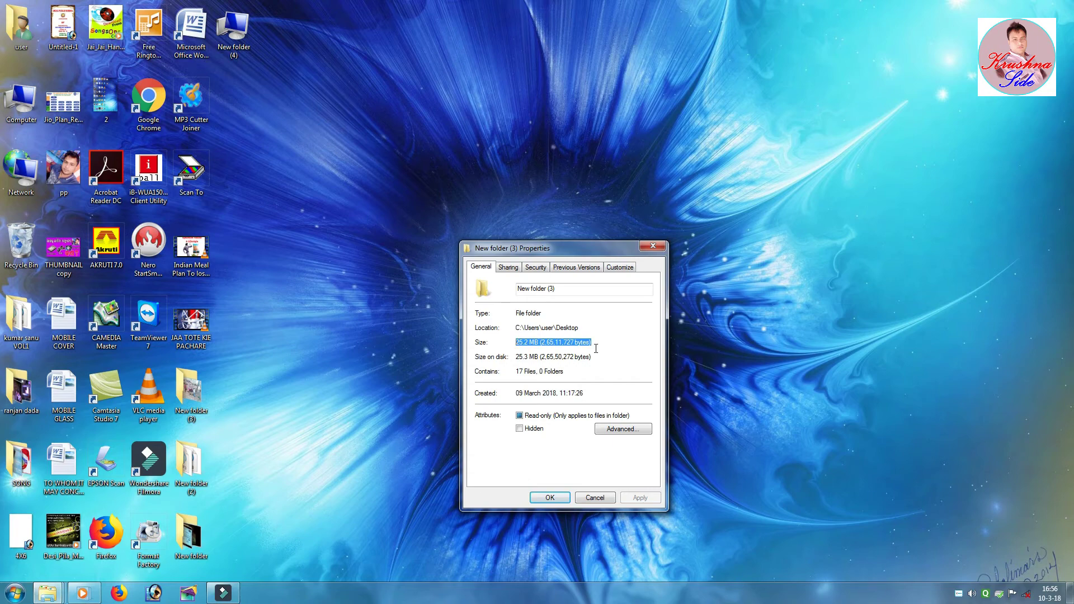
left_click_drag(592, 357, 513, 358)
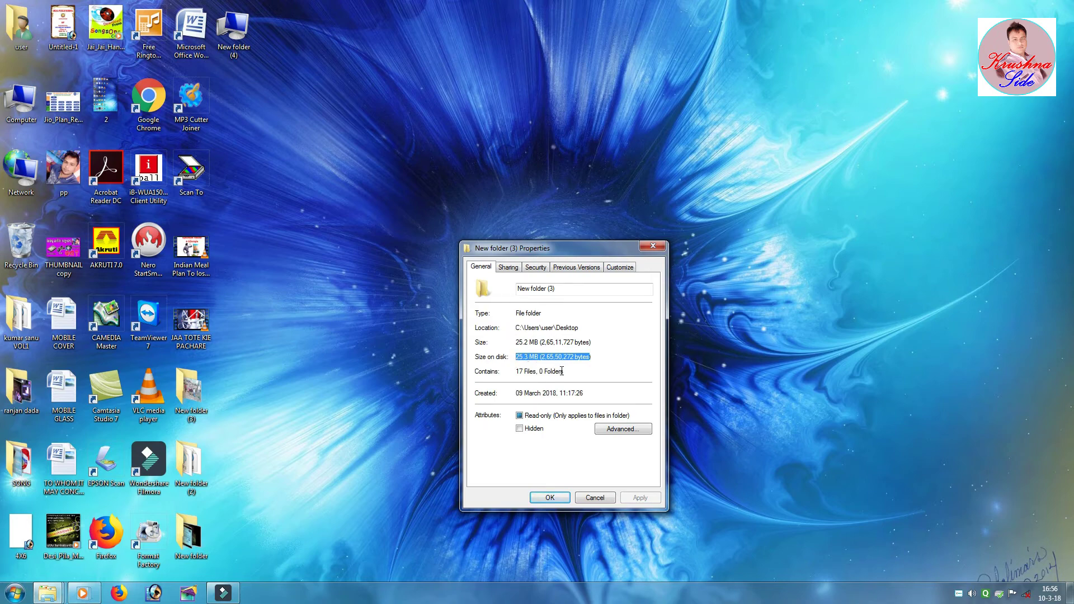
left_click_drag(550, 249, 550, 182)
left_click_drag(565, 306, 516, 305)
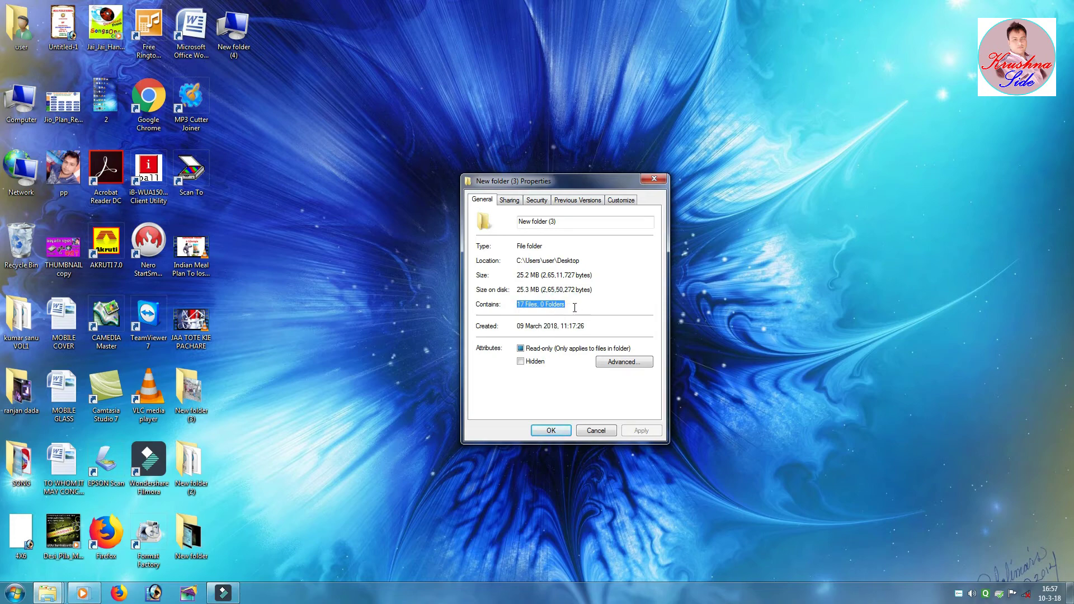
left_click_drag(588, 327, 516, 333)
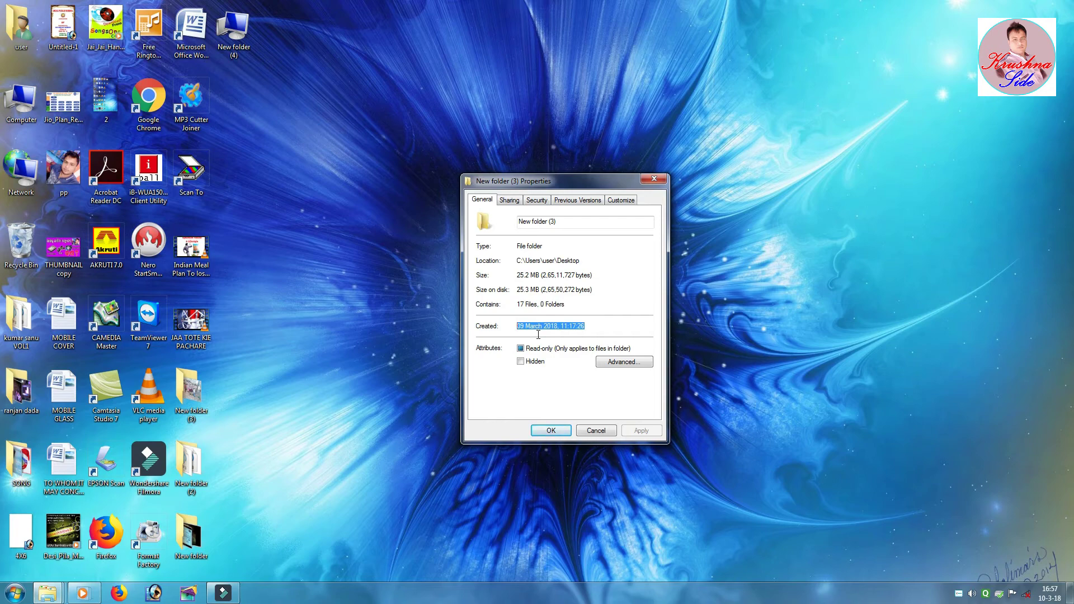
key("Escape")
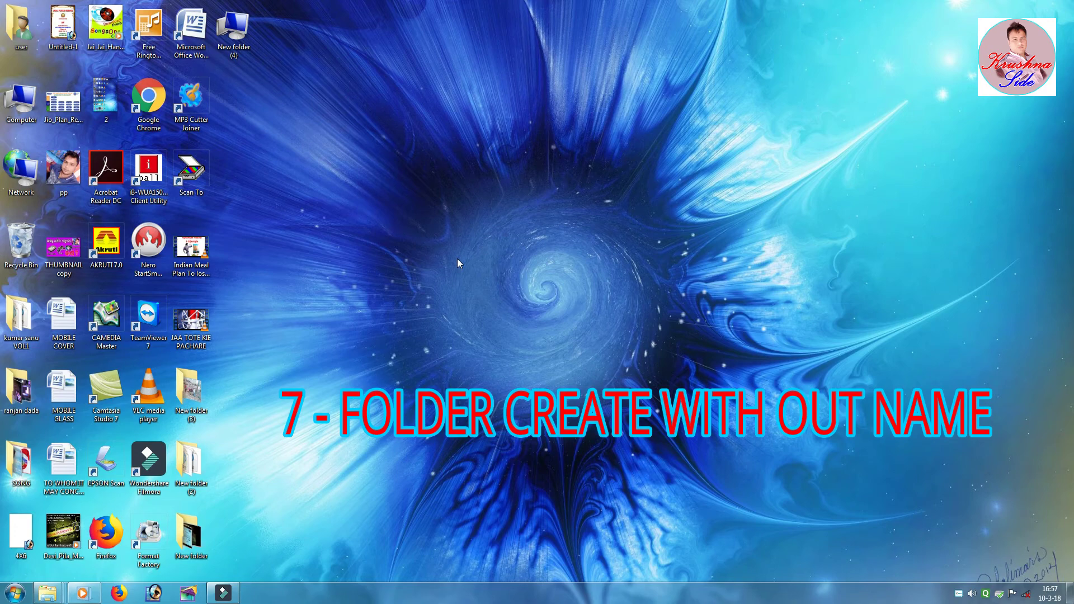
- Rename New folder (4) with a blank, invisible name and refresh the desktop
right_click(337, 149)
left_click(344, 182)
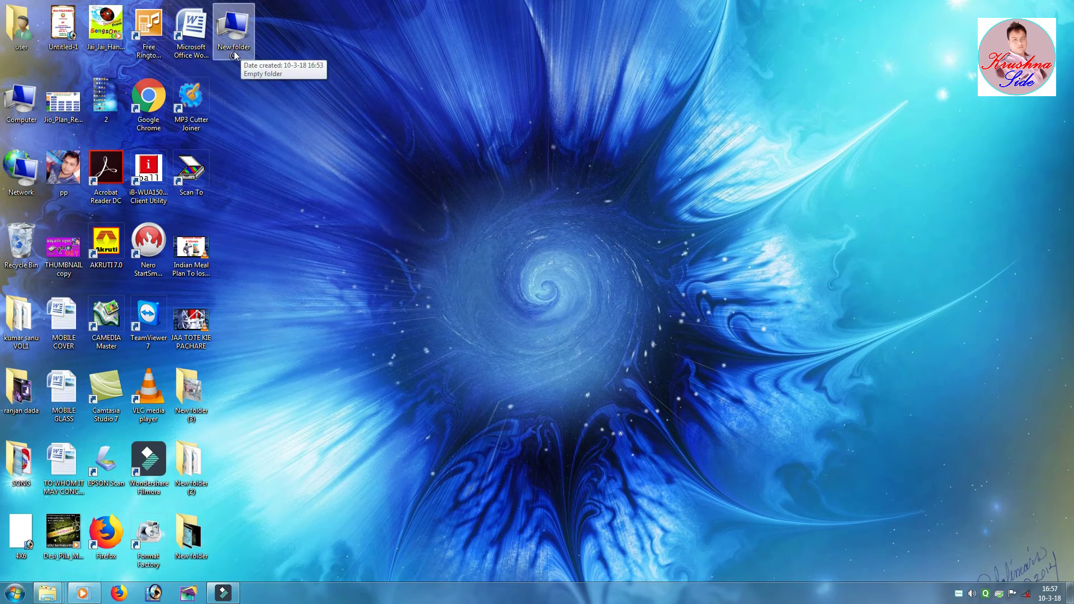
right_click(336, 69)
left_click(343, 99)
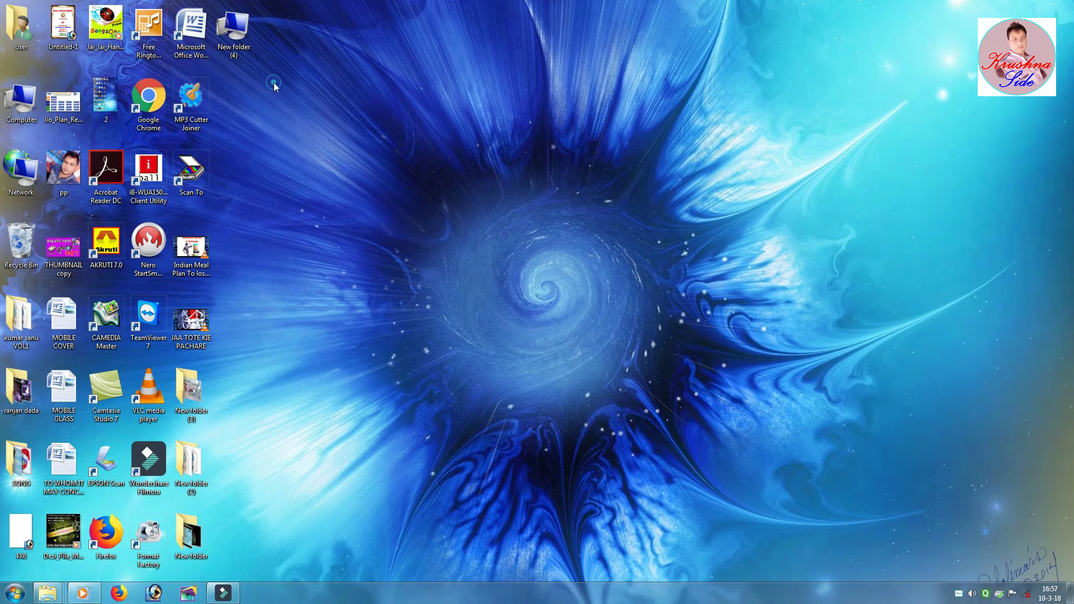
right_click(242, 55)
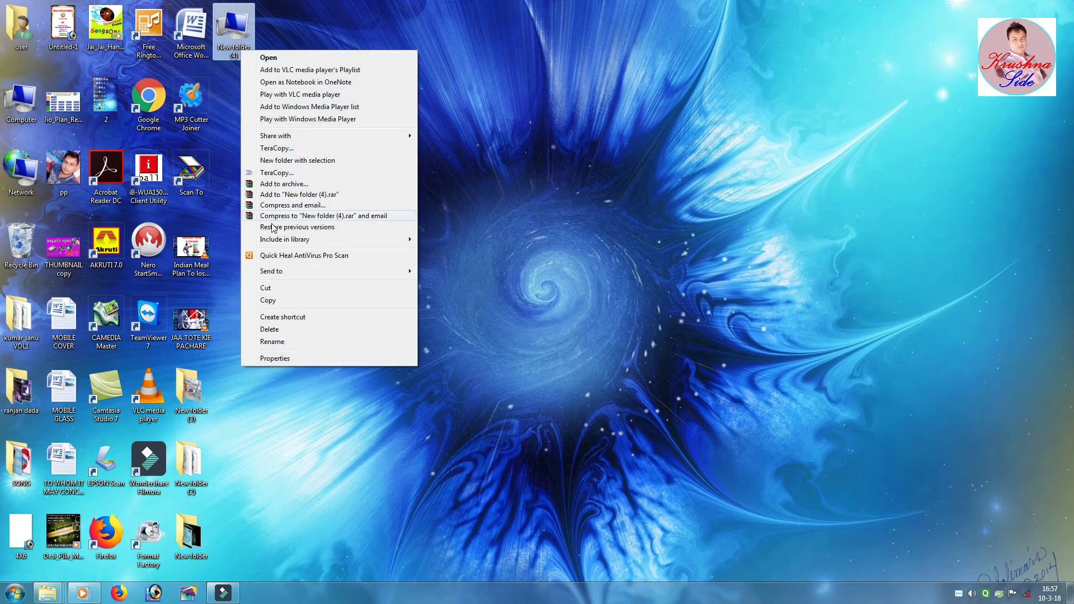
left_click(275, 342)
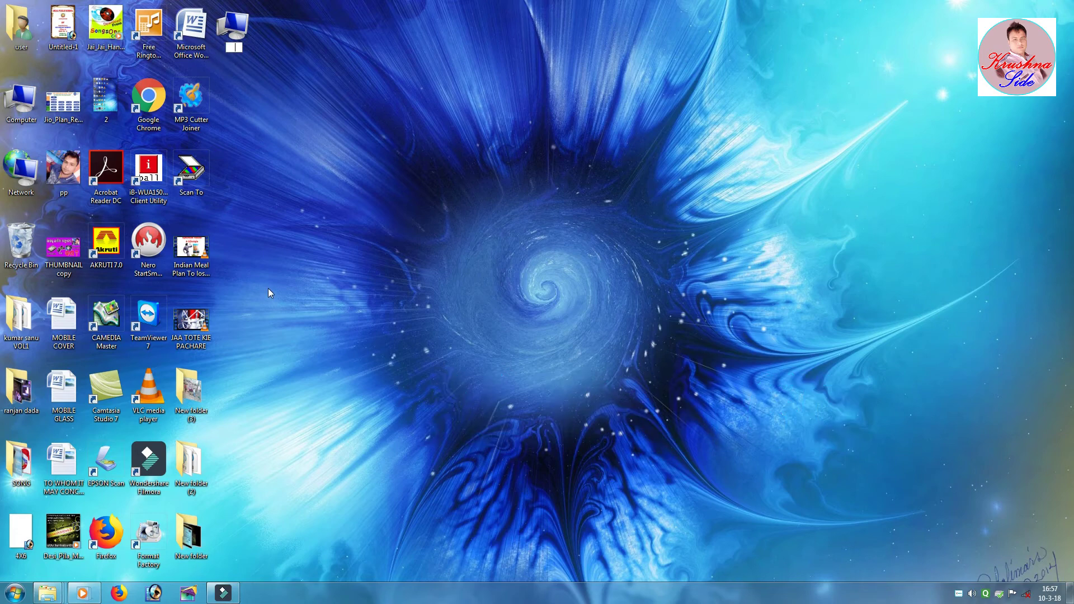
key("Return")
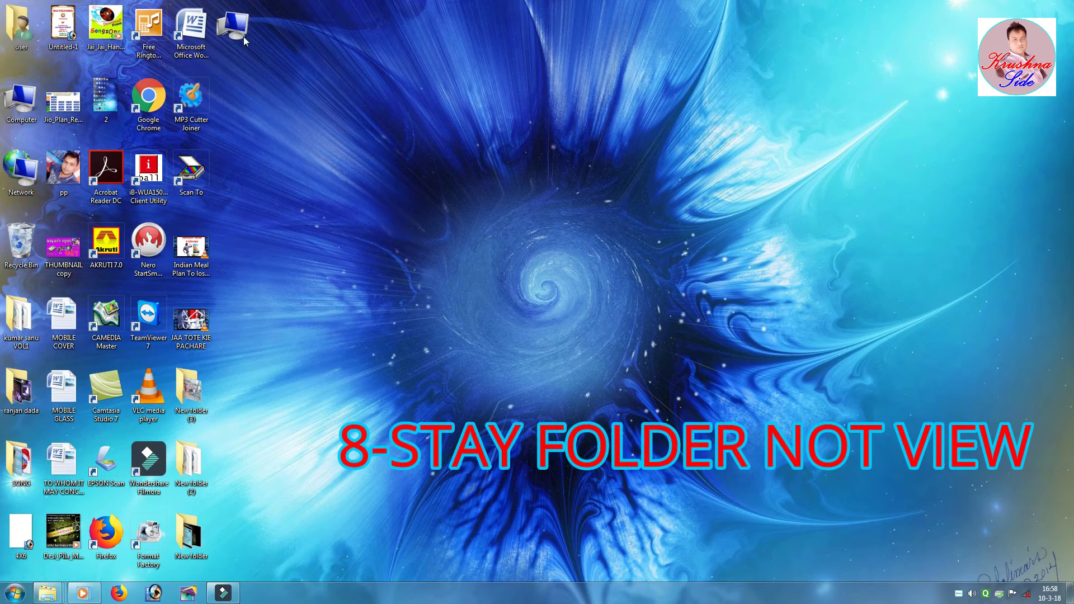
right_click(277, 72)
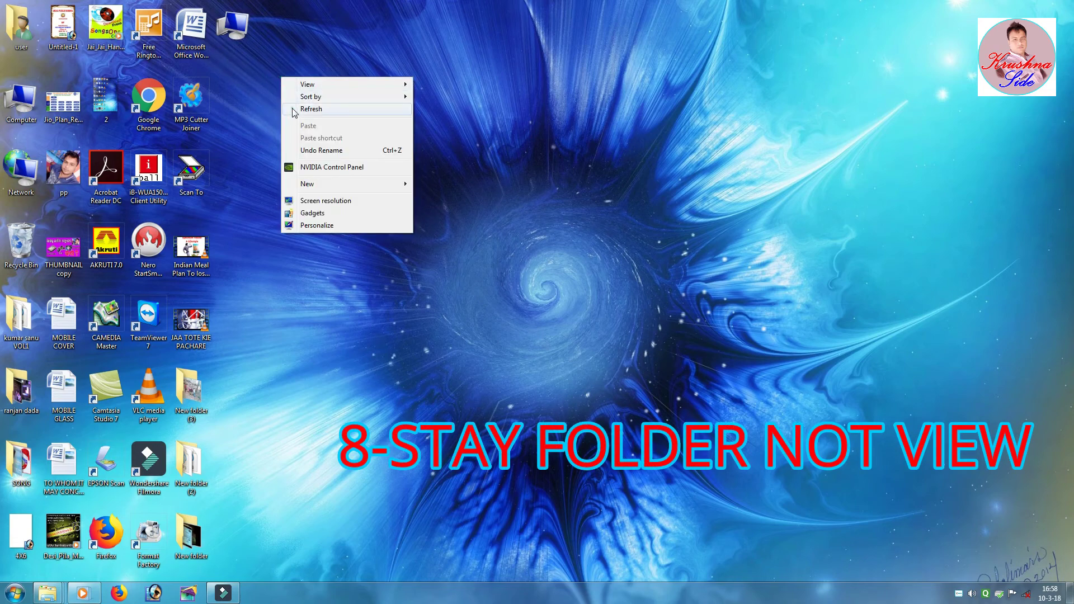
left_click(290, 106)
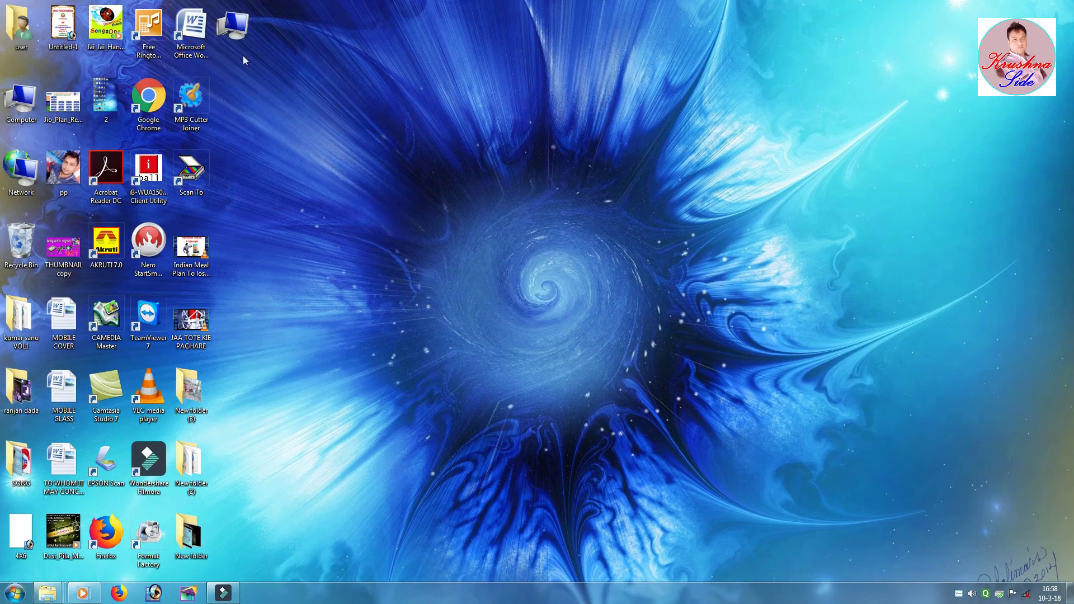
- Open the customization settings in the properties of the unnamed desktop folder
right_click(230, 33)
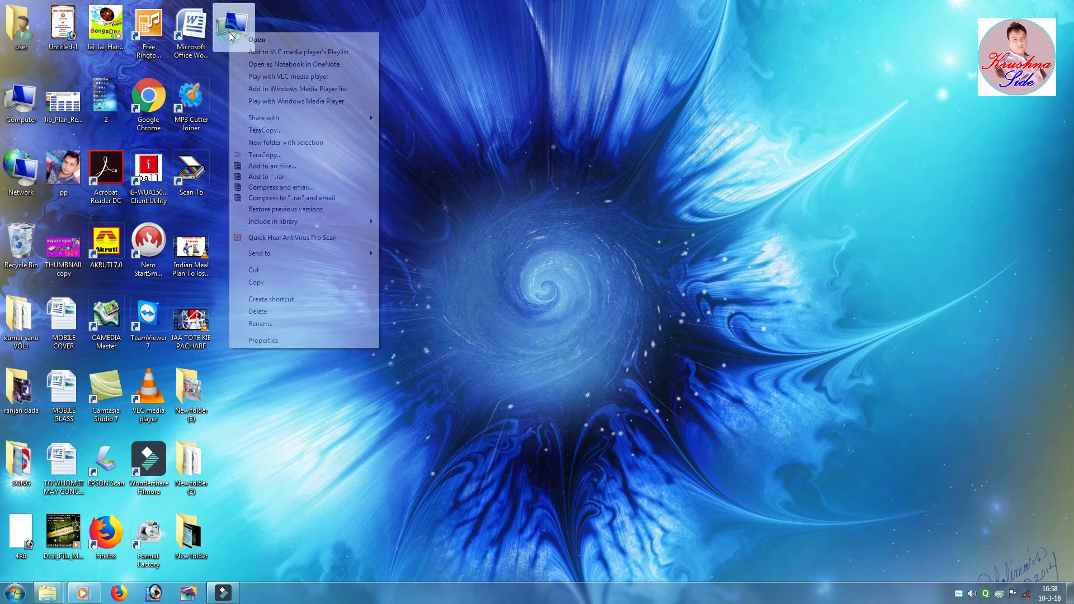
left_click(257, 341)
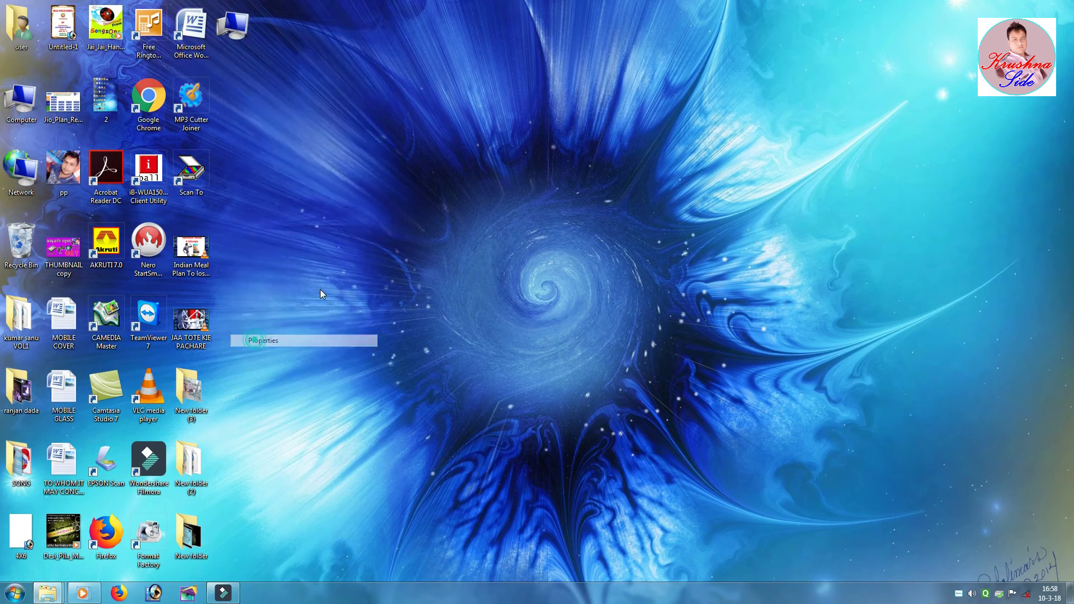
left_click_drag(314, 41, 520, 181)
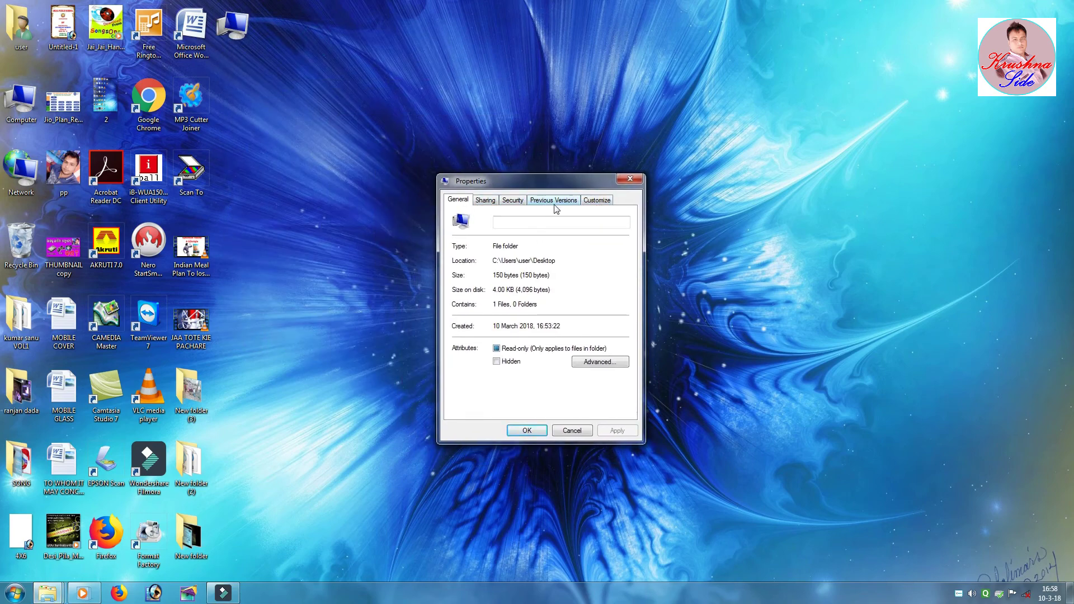
left_click(599, 203)
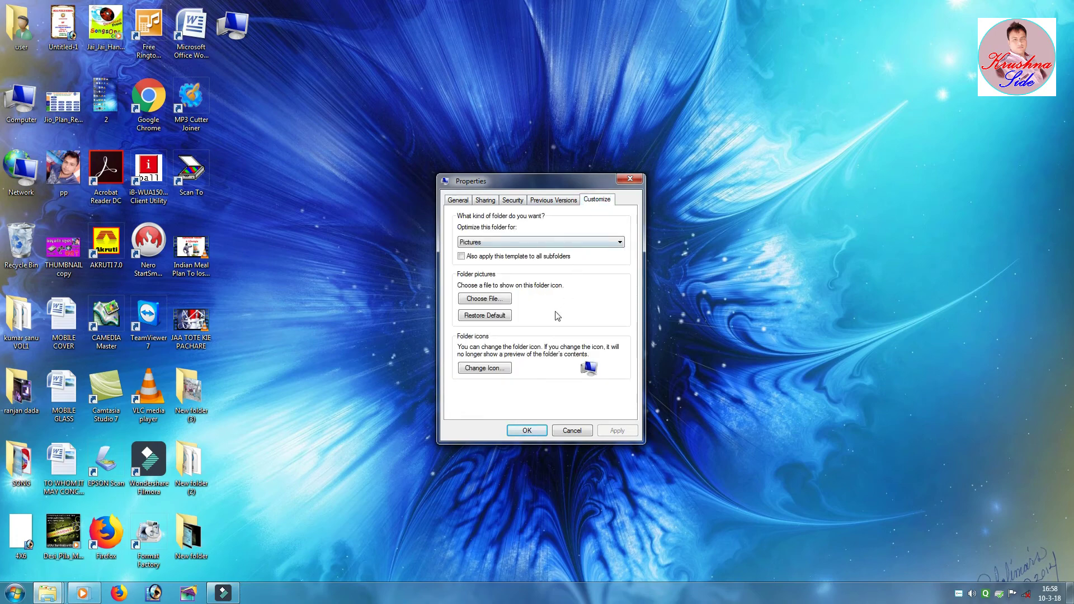
- Try out the blank icons in the SHELL32.dll icon list and accept one for the unnamed folder
left_click(485, 370)
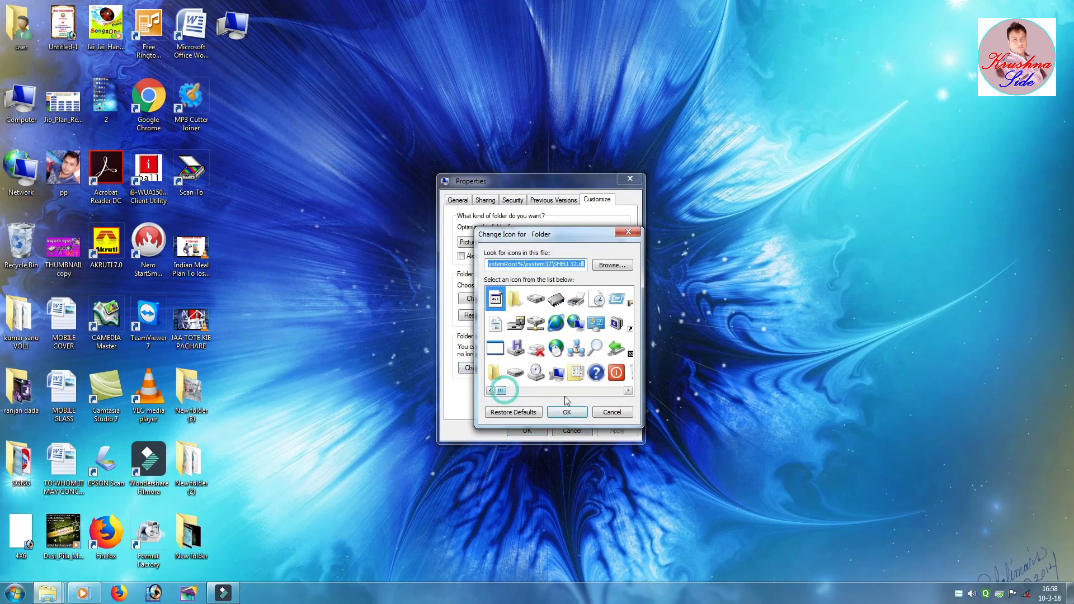
left_click(629, 391)
left_click(628, 391)
left_click(628, 391)
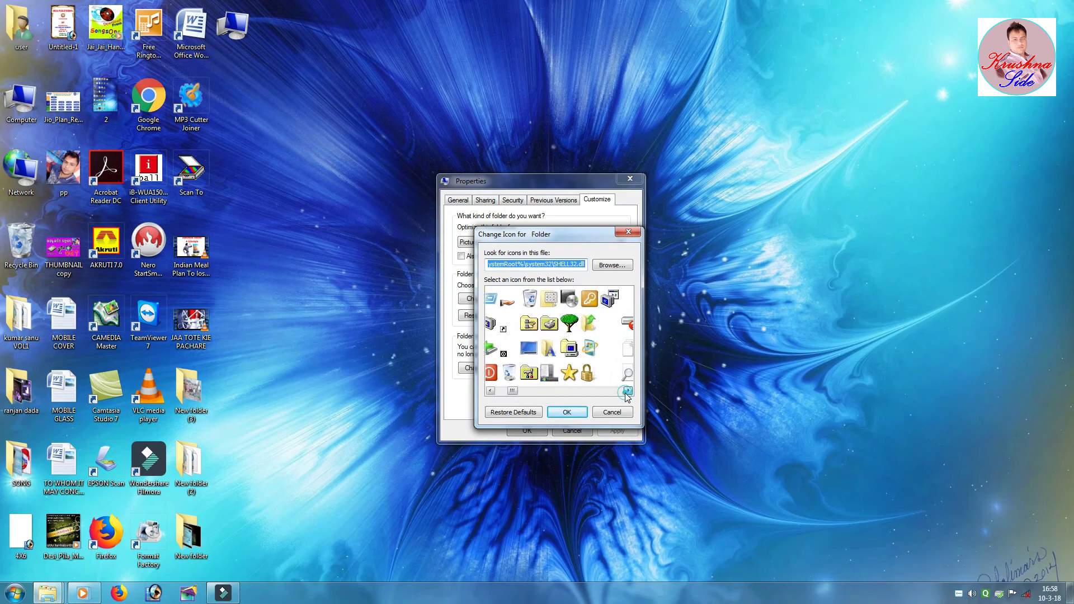
left_click(628, 391)
left_click_drag(566, 233, 659, 249)
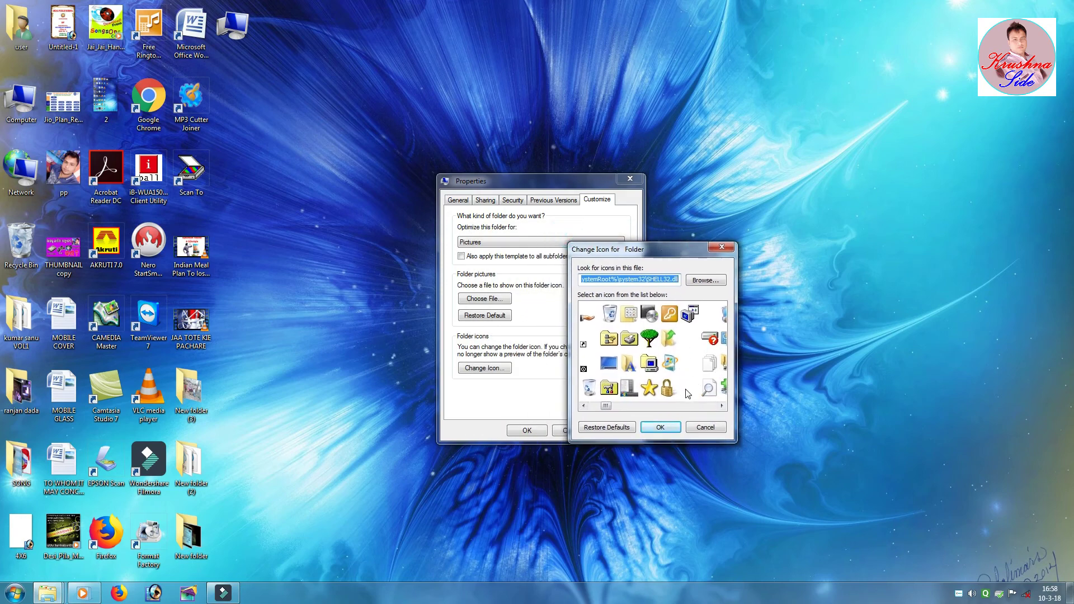
left_click(688, 340)
left_click(689, 364)
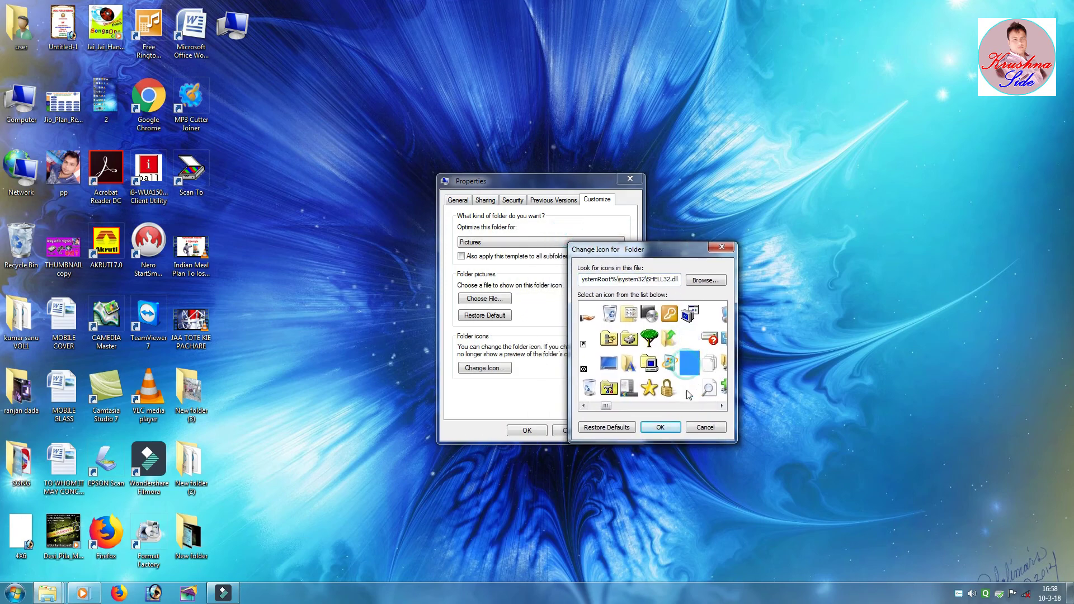
left_click(689, 390)
left_click(689, 339)
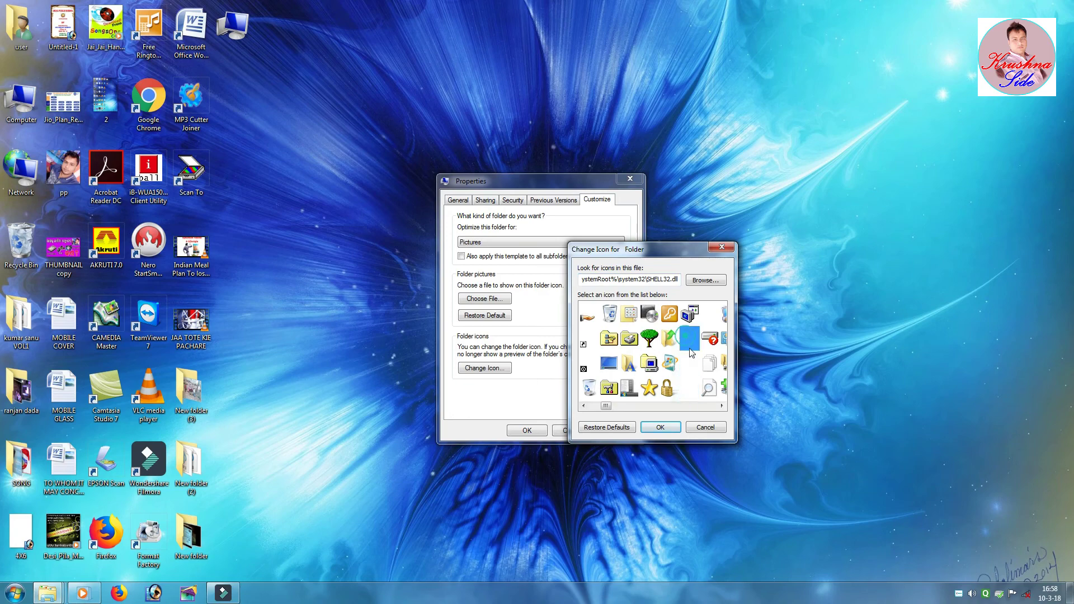
left_click(660, 426)
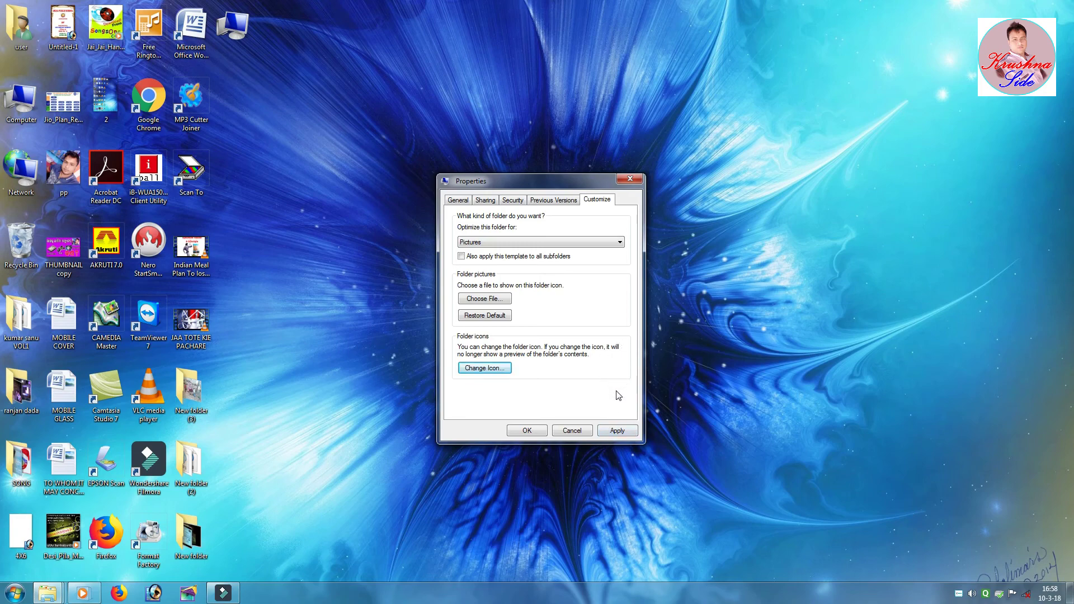
- Choose a blank icon from SHELL32.dll for the unnamed folder, apply it and close the properties
left_click(474, 368)
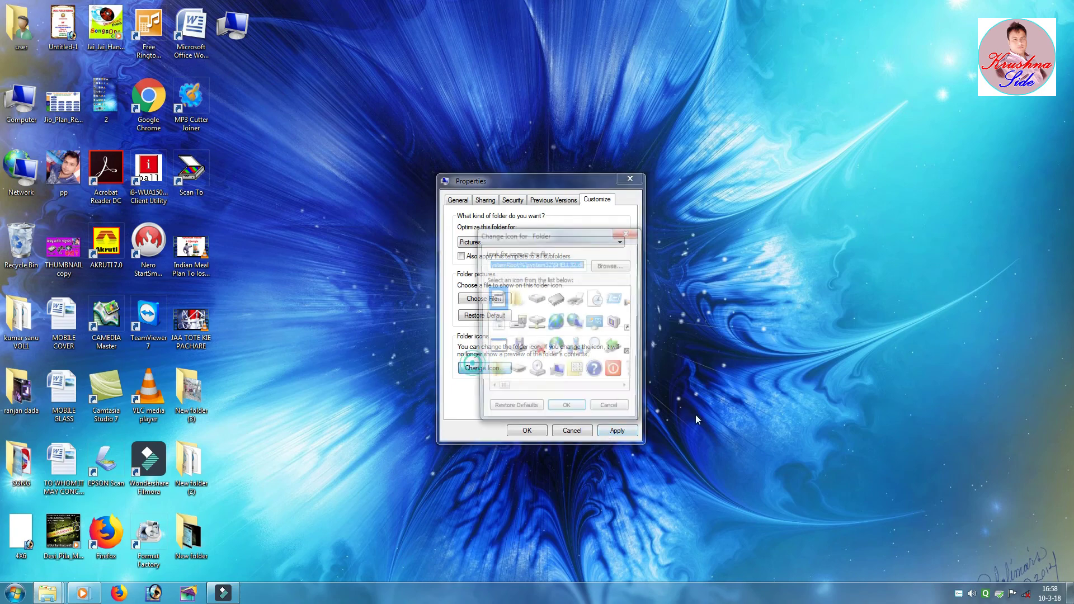
left_click(628, 391)
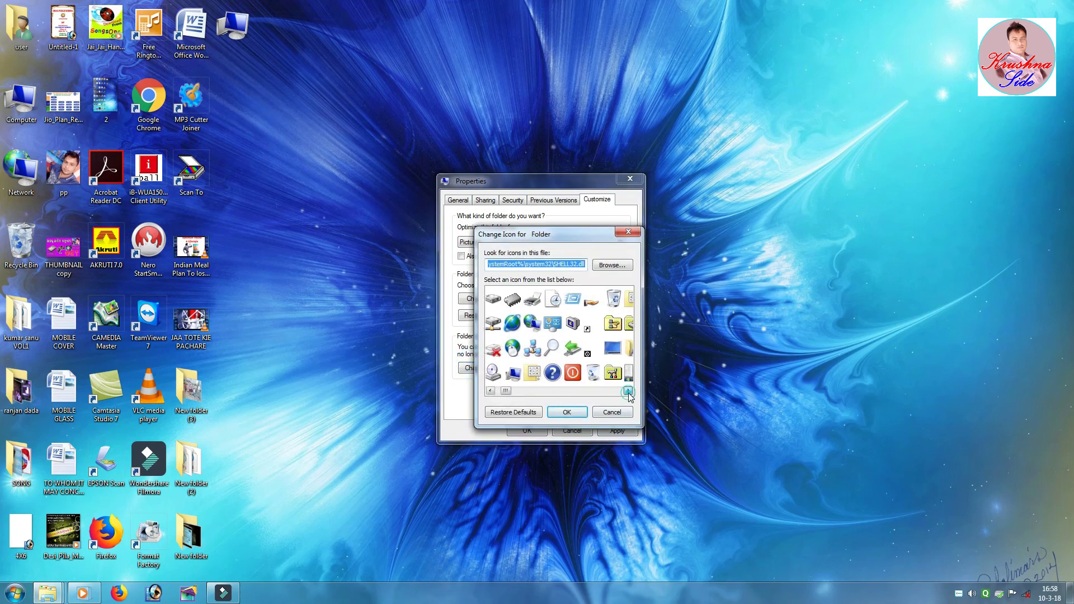
left_click(628, 391)
left_click(596, 368)
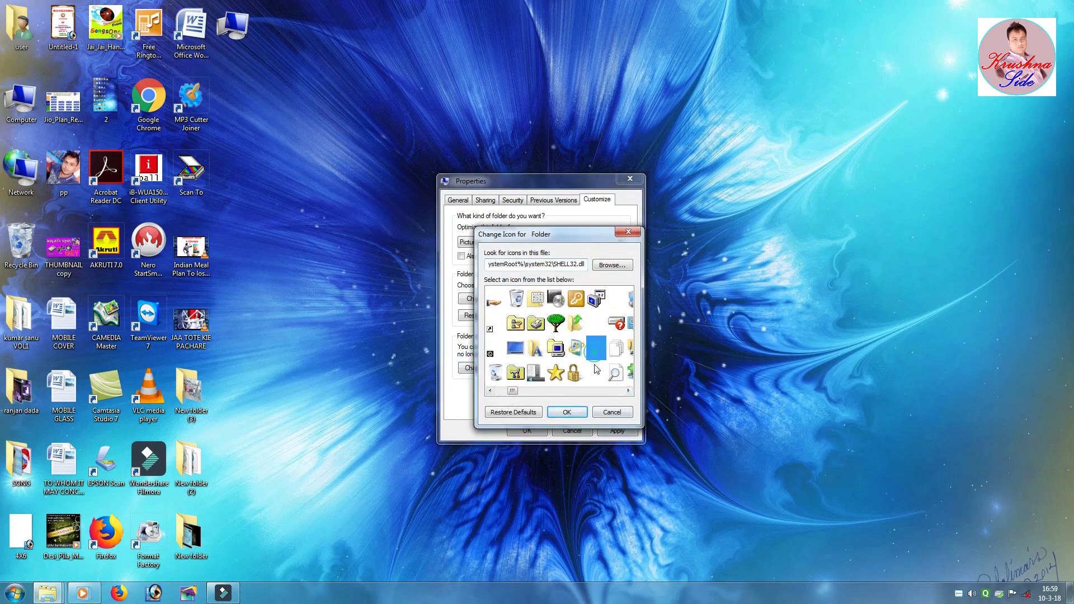
left_click(567, 413)
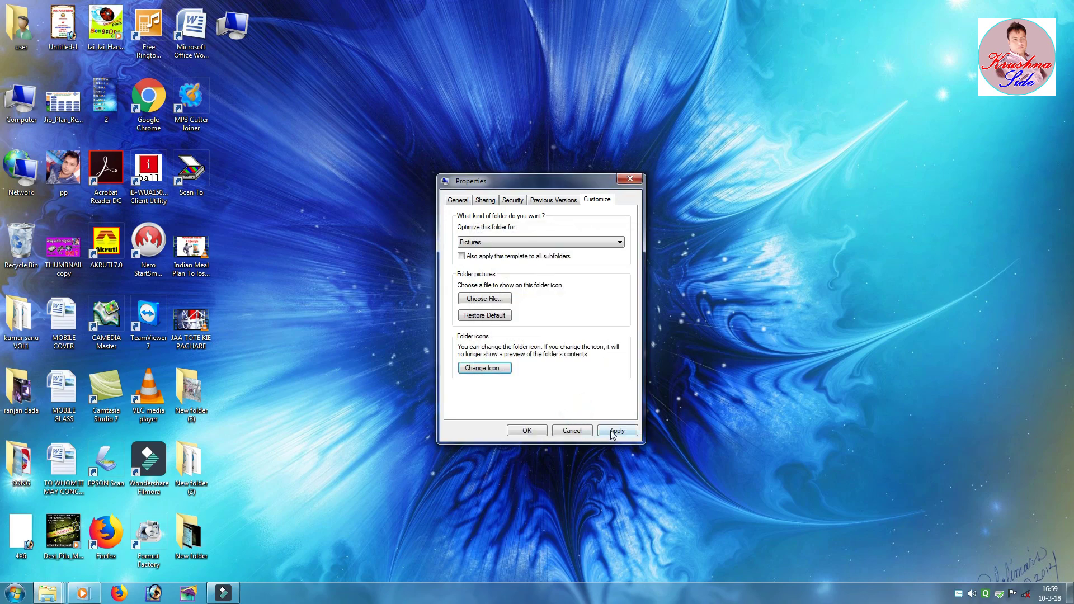
left_click(613, 432)
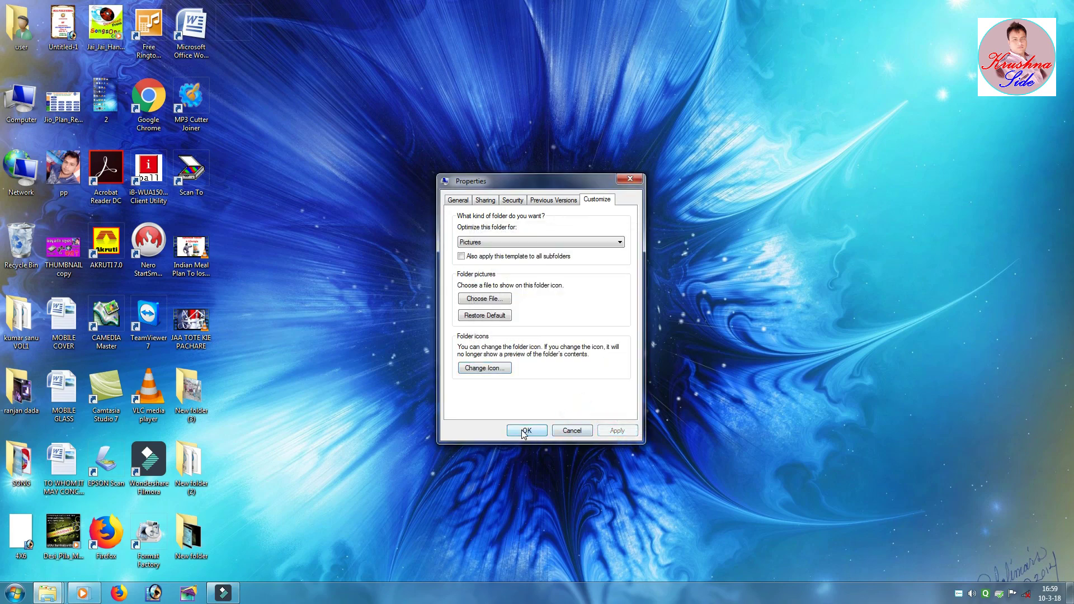
left_click(523, 431)
- Refresh the desktop and locate the invisible folder by viewing its creation date summary
right_click(494, 330)
left_click(511, 360)
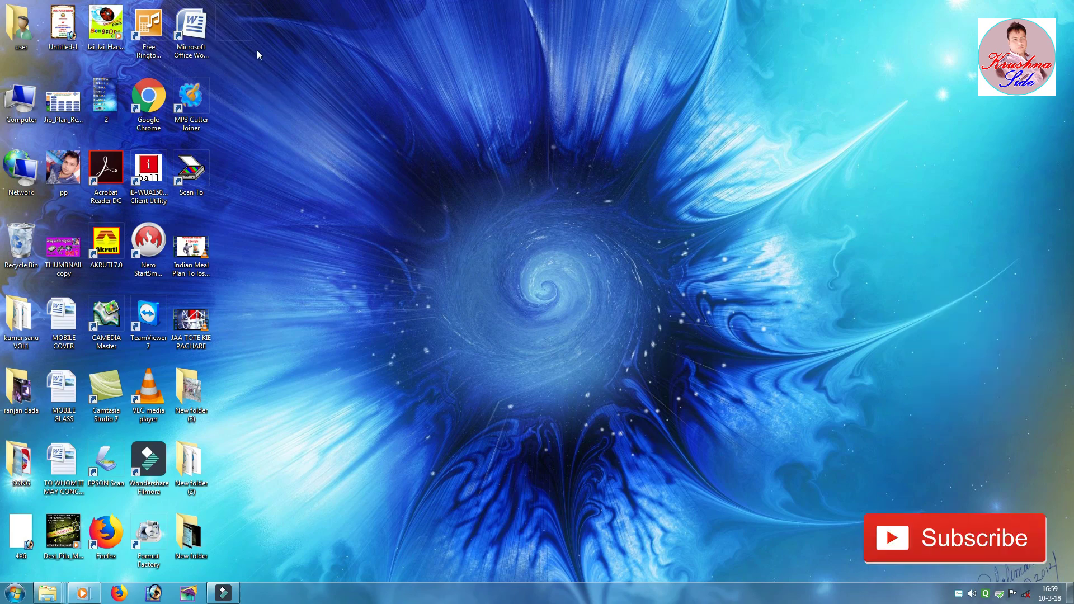
mouse_move(234, 37)
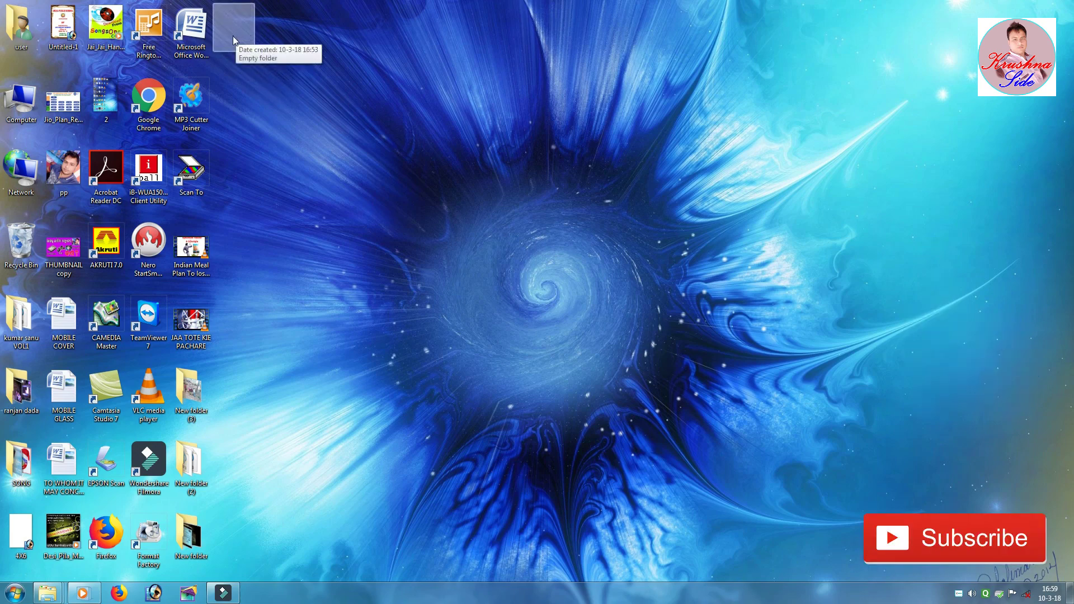